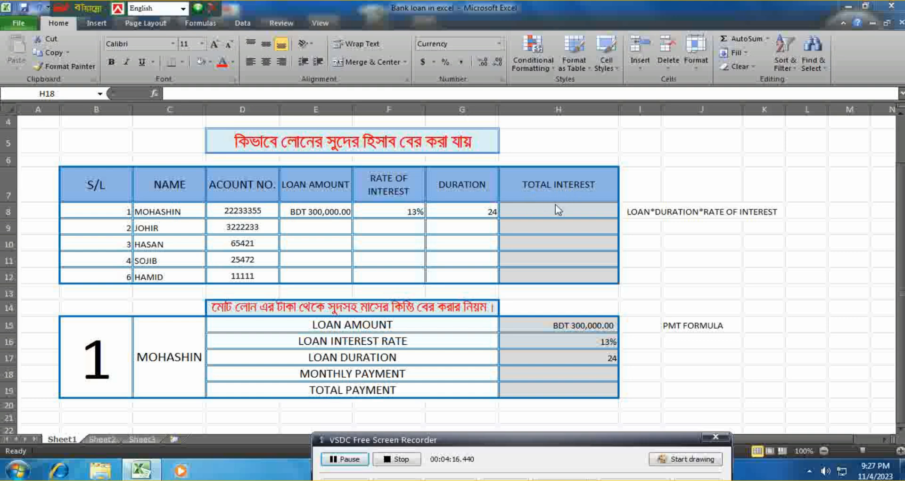
Step: Calculate the first borrower's total interest in cell H8 with the formula =E8*G8/12*F8
click(539, 210)
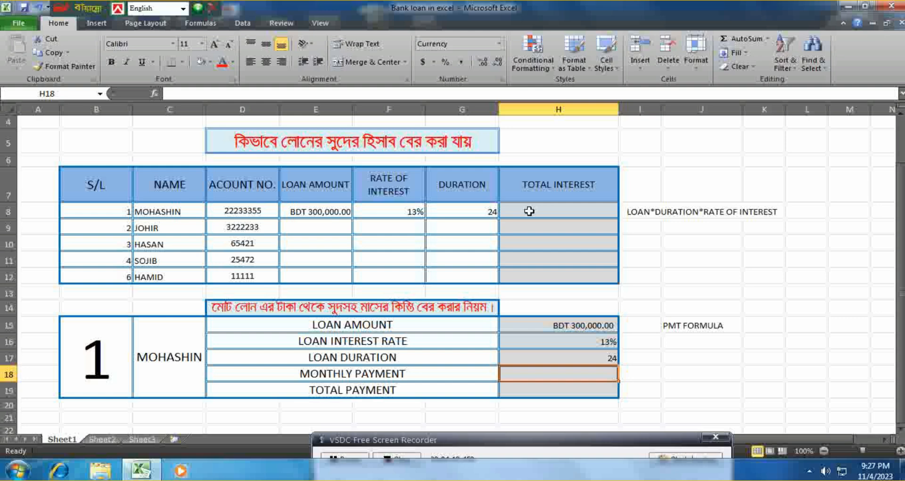
click(529, 210)
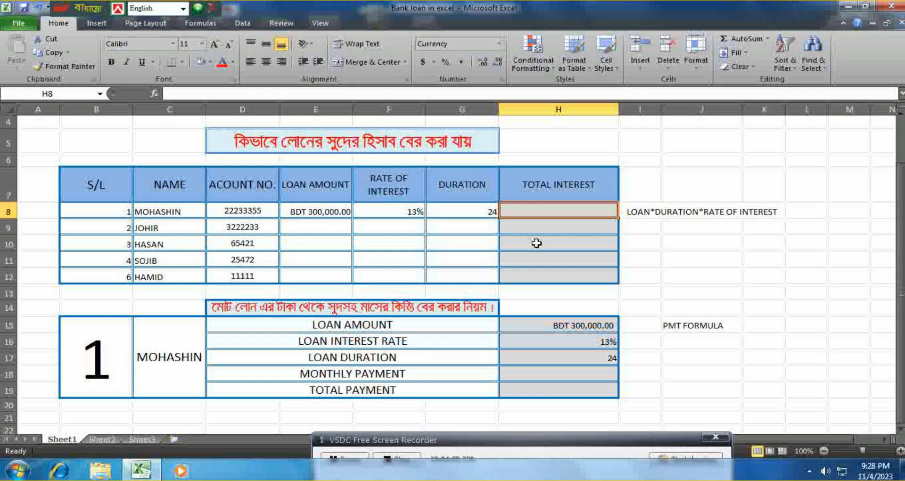
text(=)
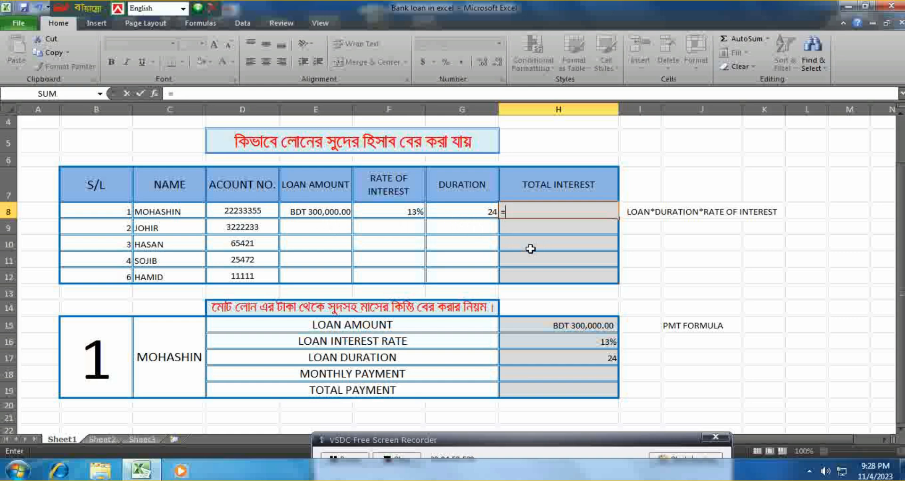
click(319, 212)
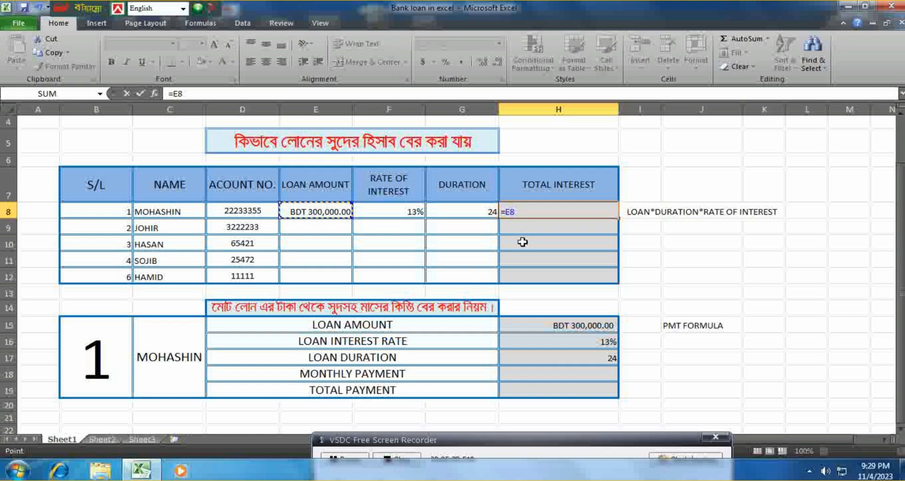
text(*)
click(468, 212)
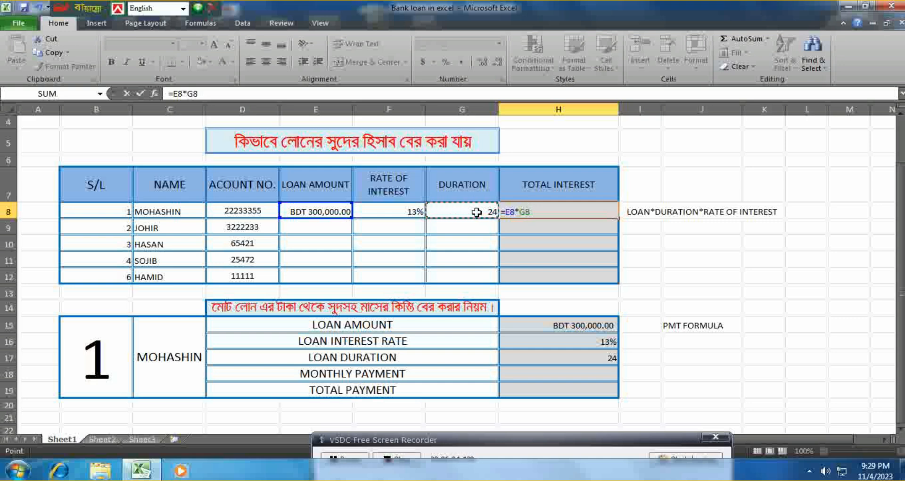
text(/)
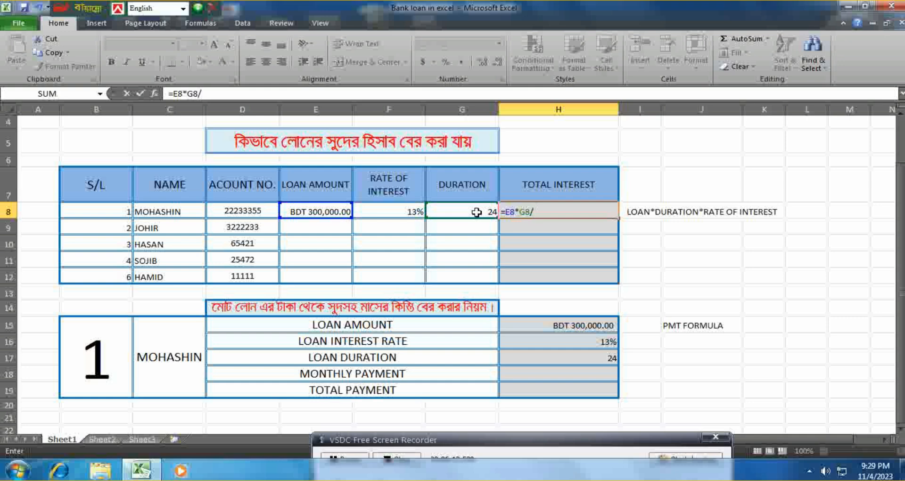
text(12)
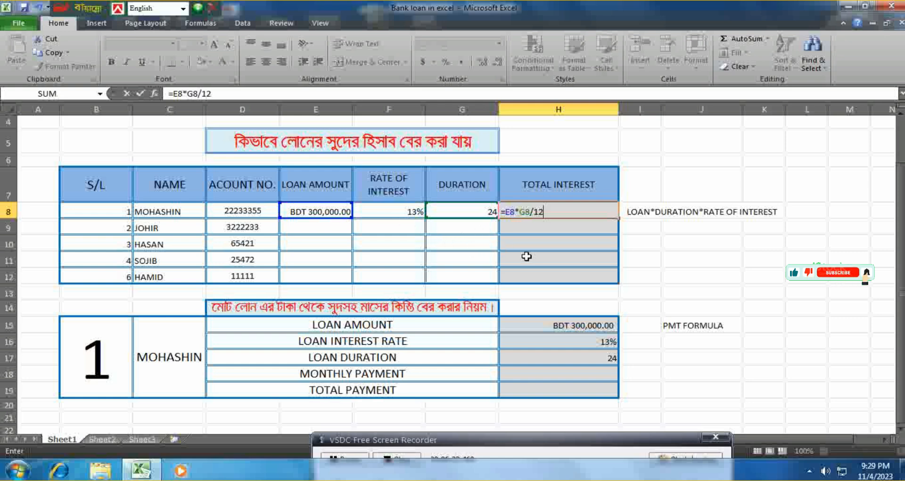
text(*)
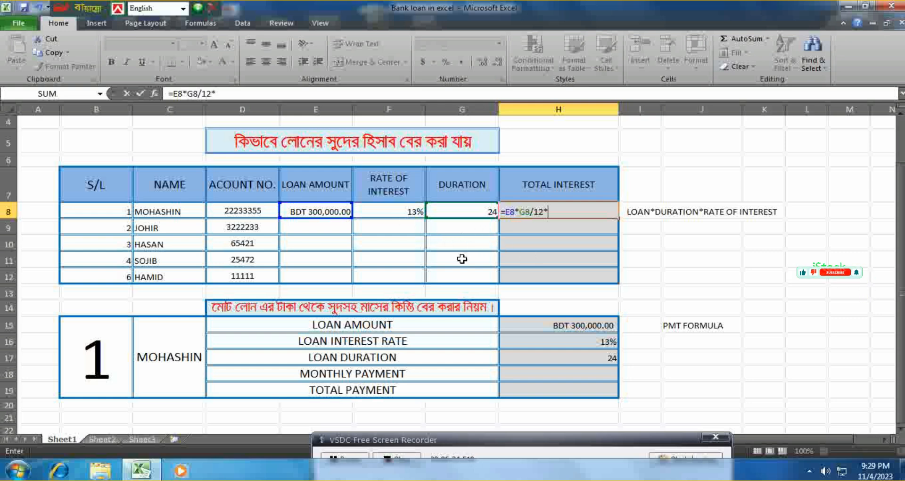
click(392, 210)
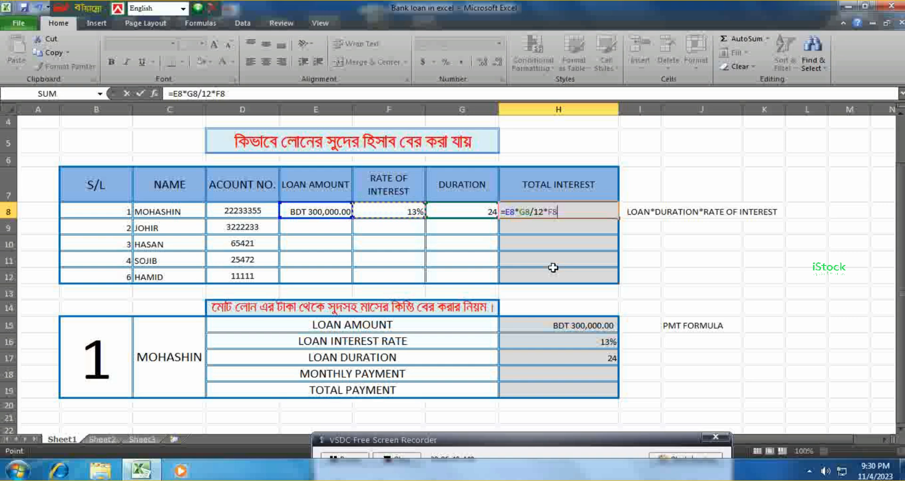
key(Return)
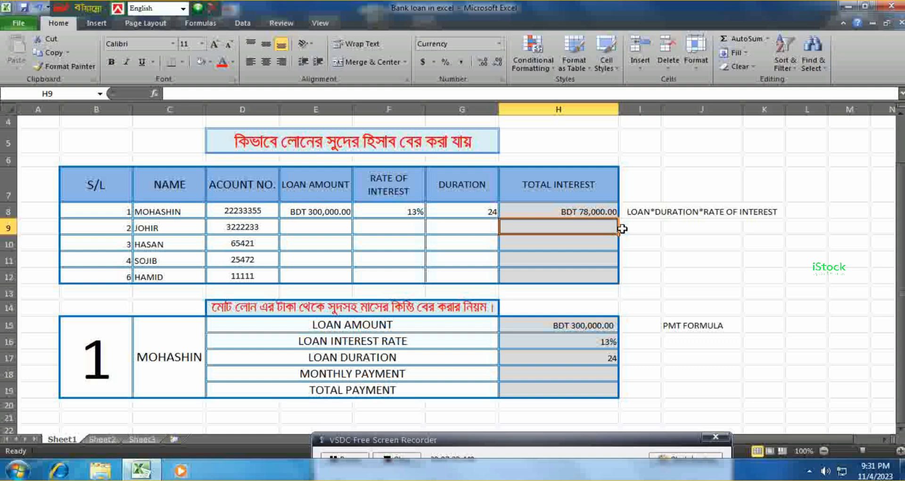
Step: Set the first borrower's rate of interest in cell F8 to 11%
click(549, 210)
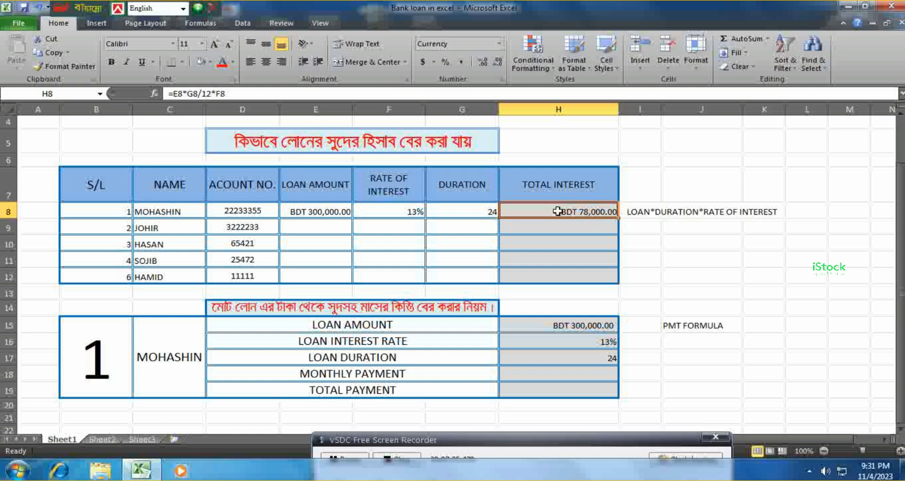
click(413, 213)
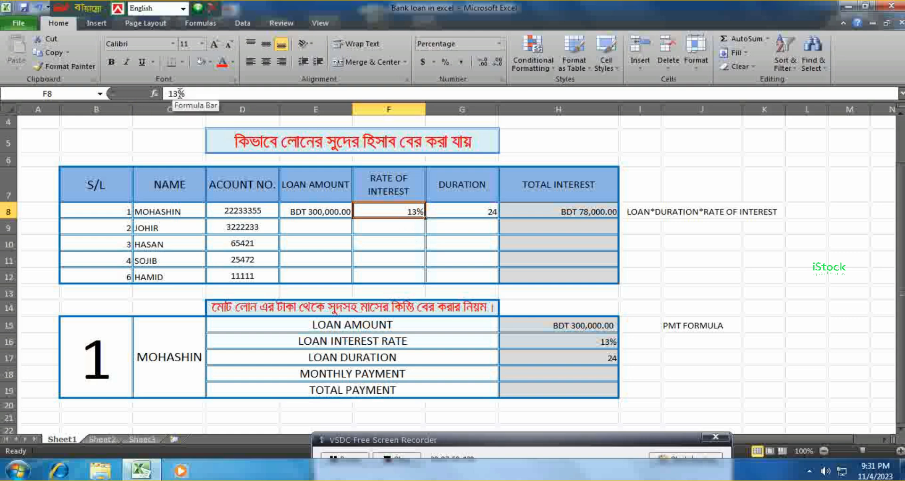
drag(179, 92, 169, 93)
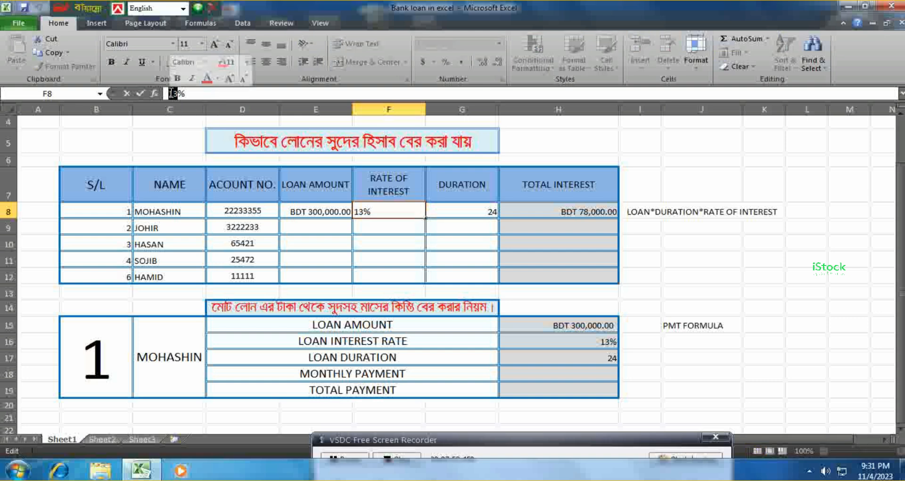
key(BackSpace)
text(11)
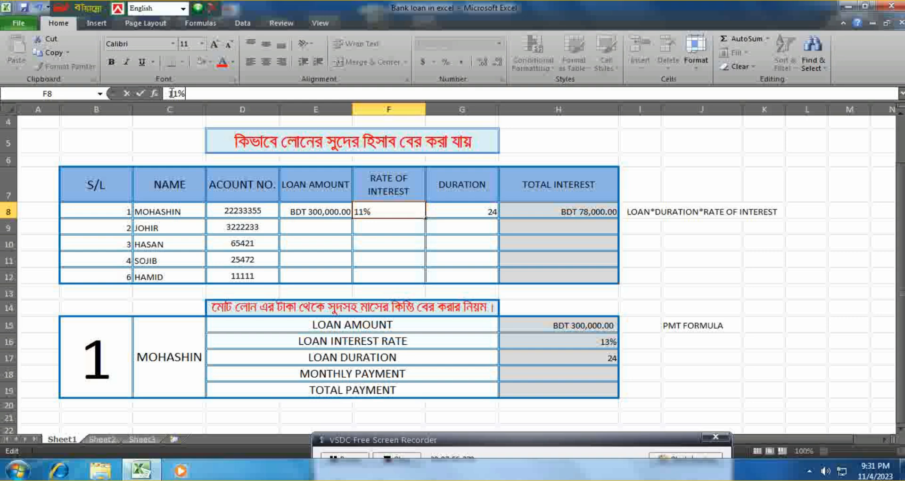
key(Return)
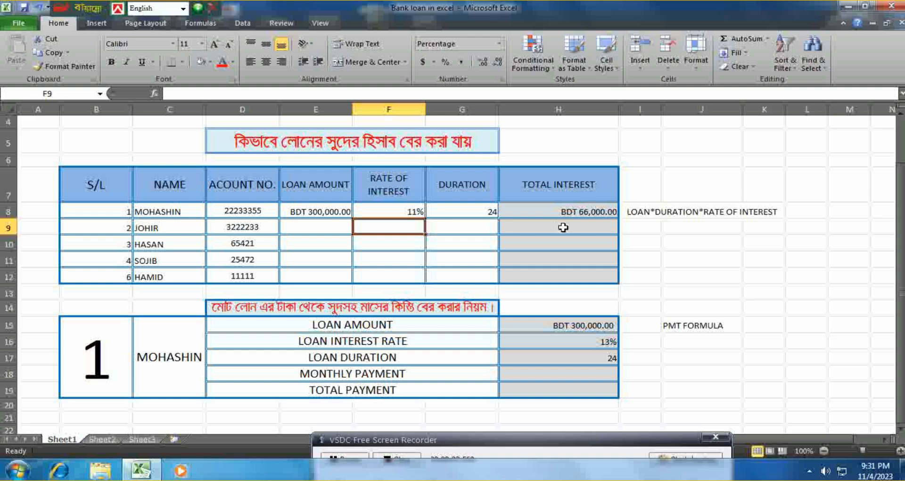
Step: Fill the total interest formula from H8 down through H12 for the remaining borrowers
click(389, 213)
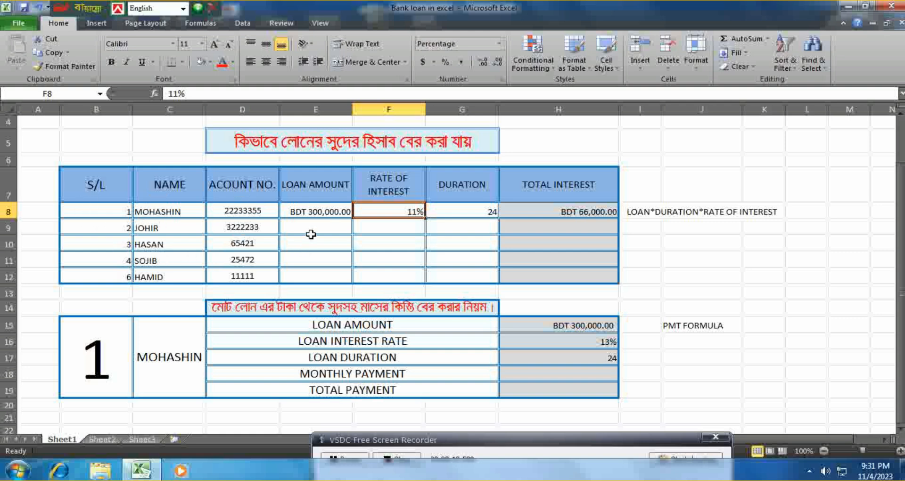
click(544, 209)
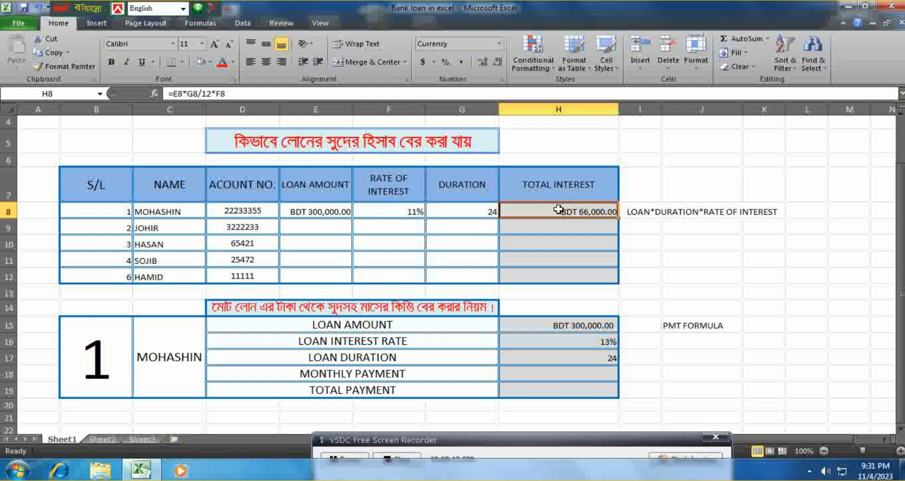
drag(617, 216, 621, 282)
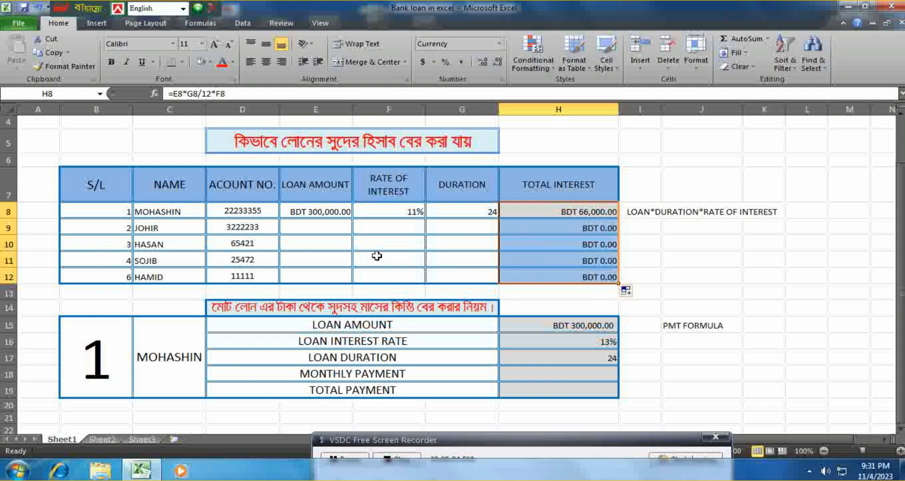
Step: Enter the second borrower's loan details in row 9: loan amount 200000, rate of interest 9% and duration 12
click(309, 231)
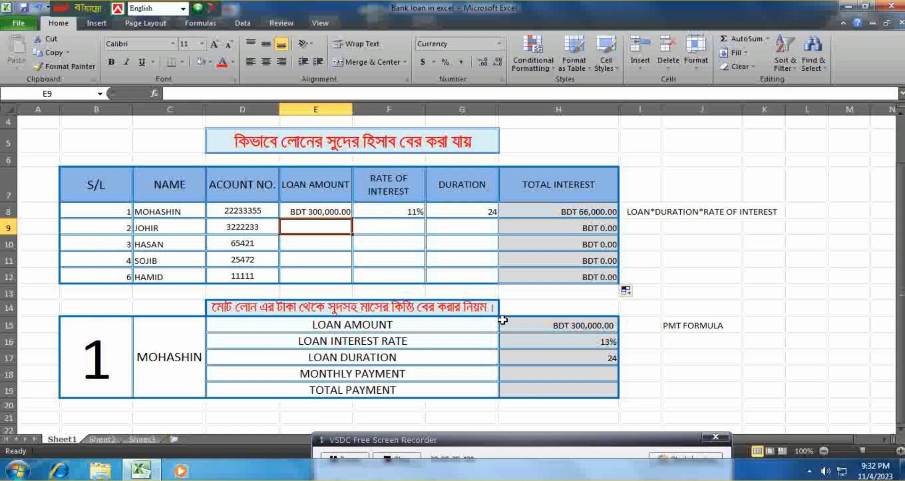
text(200000)
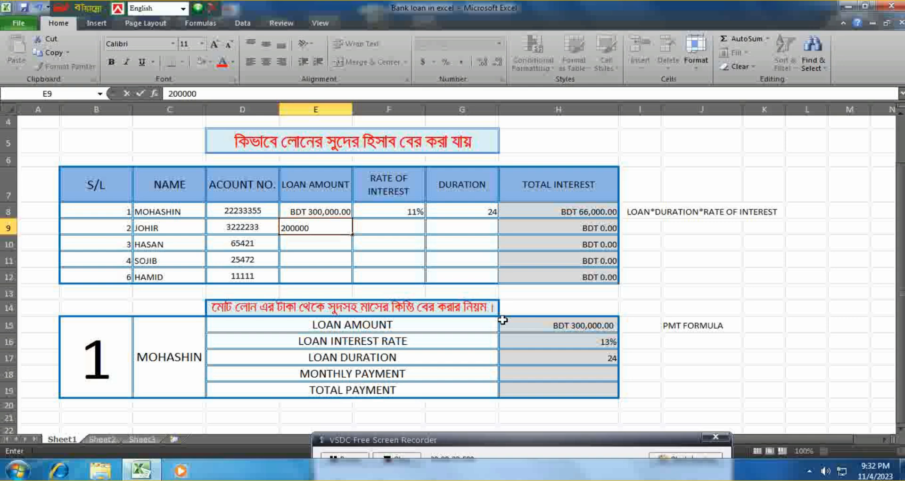
key(Tab)
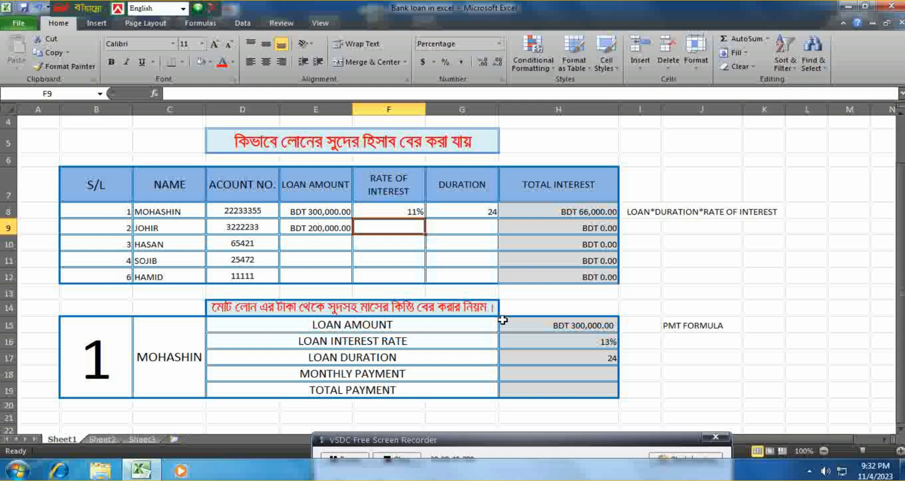
text(9)
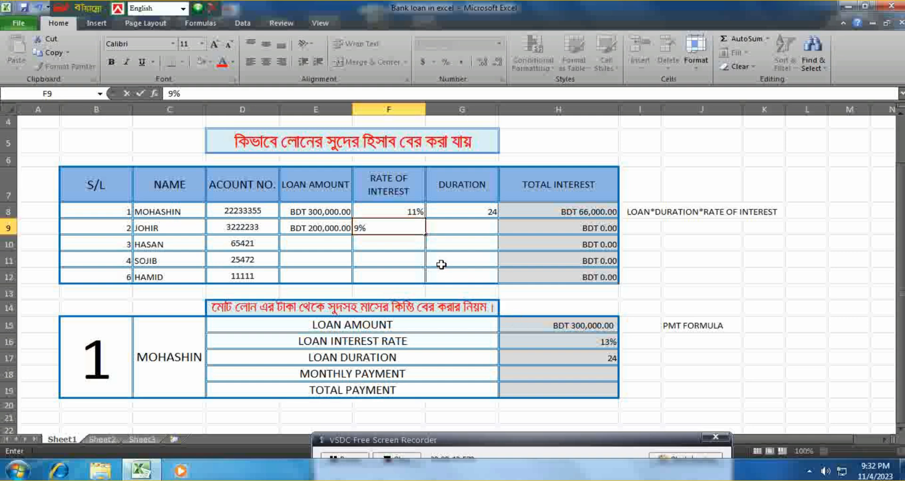
click(464, 227)
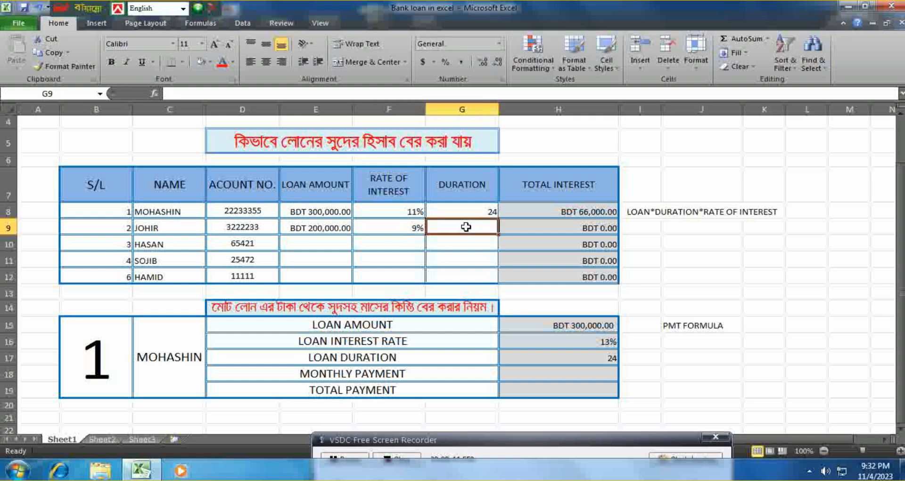
text(12)
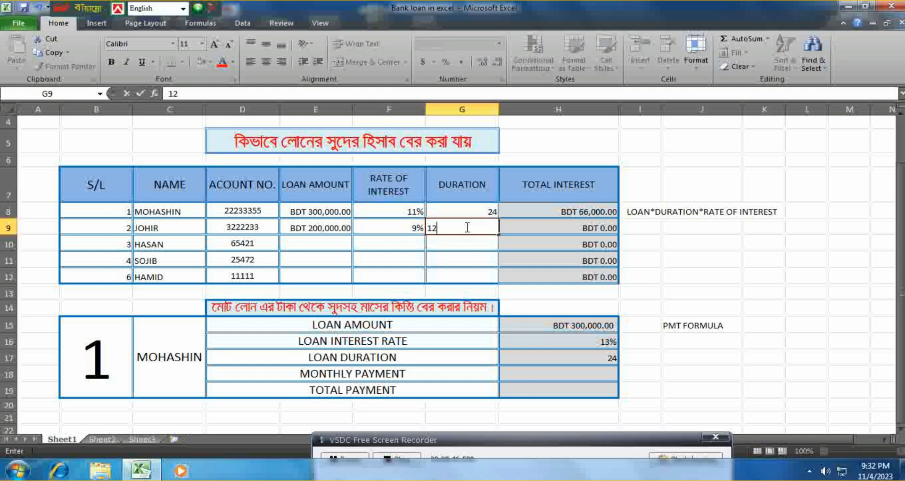
key(Return)
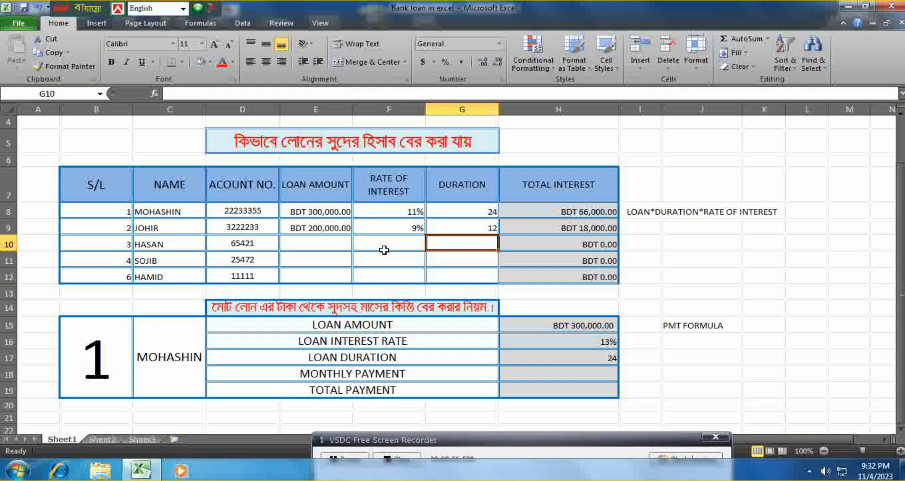
Step: Enter the third borrower's loan details in row 10: loan amount 350000, rate of interest 13% and duration 6
click(318, 248)
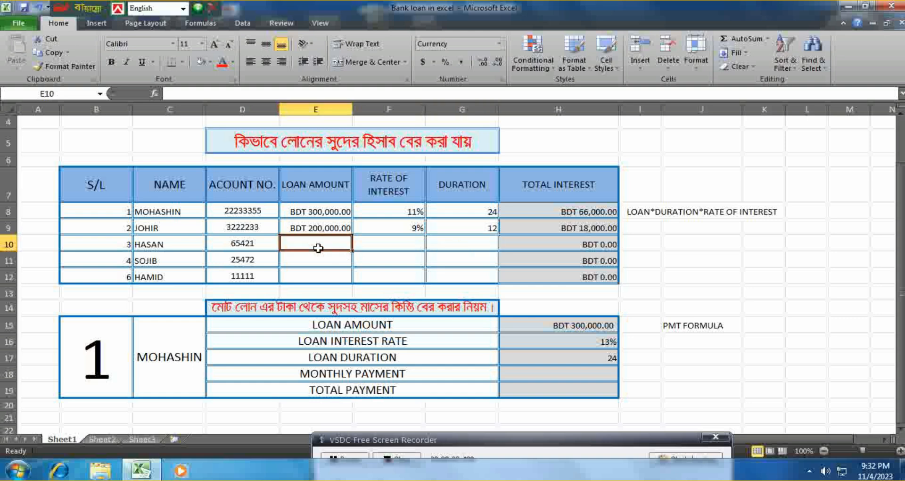
text(3)
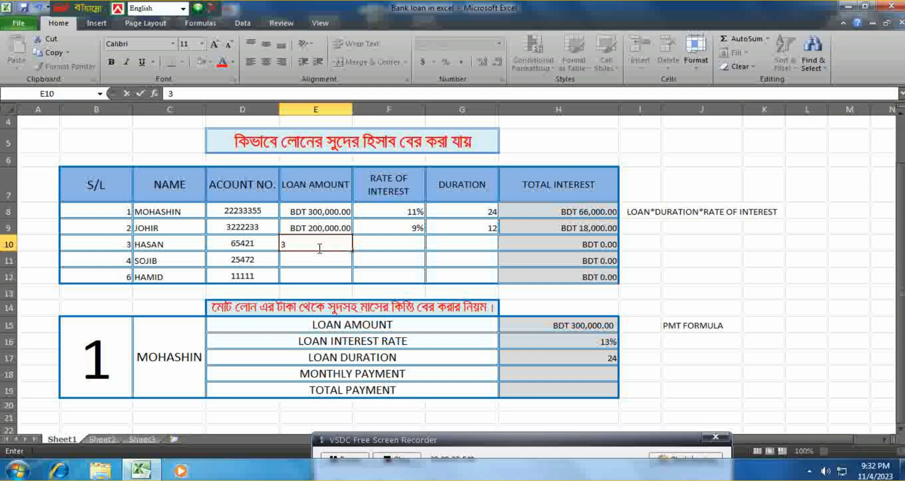
text(50000)
click(401, 243)
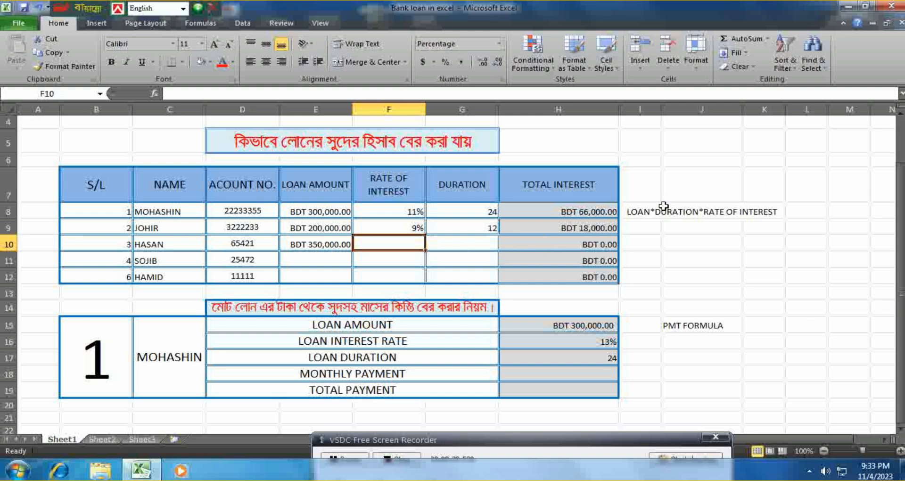
text(13)
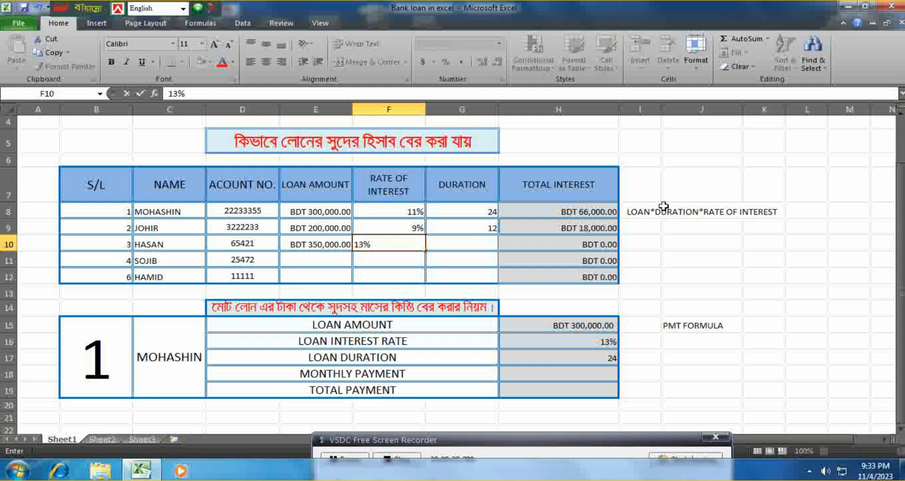
key(Tab)
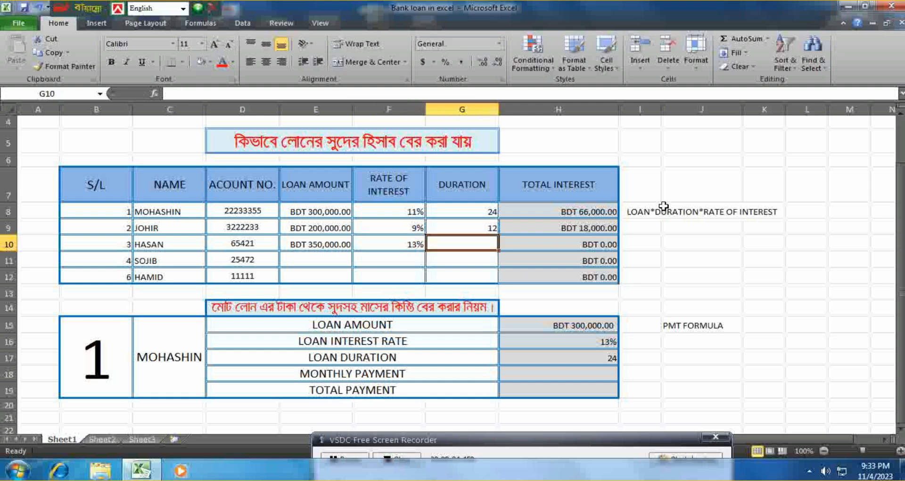
text(6)
key(Return)
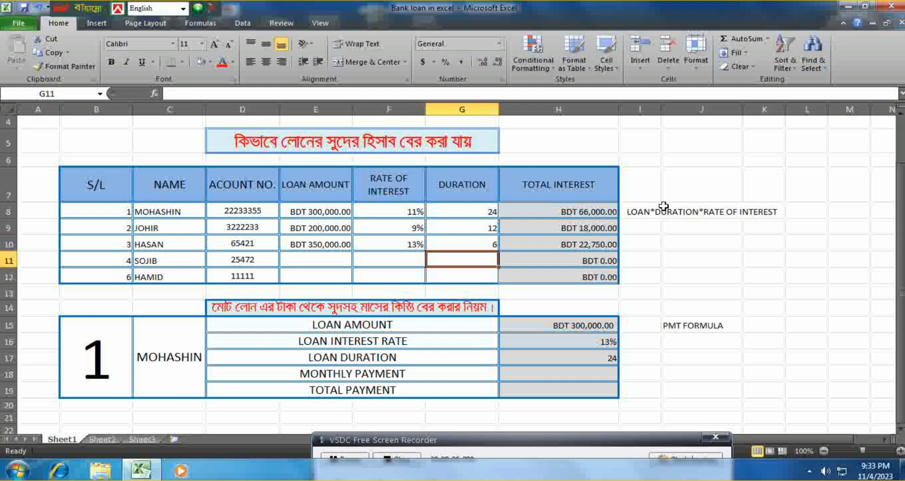
Step: Enter the fourth borrower's loan details in row 11: loan amount 400000, rate of interest 9% and duration 12
click(307, 263)
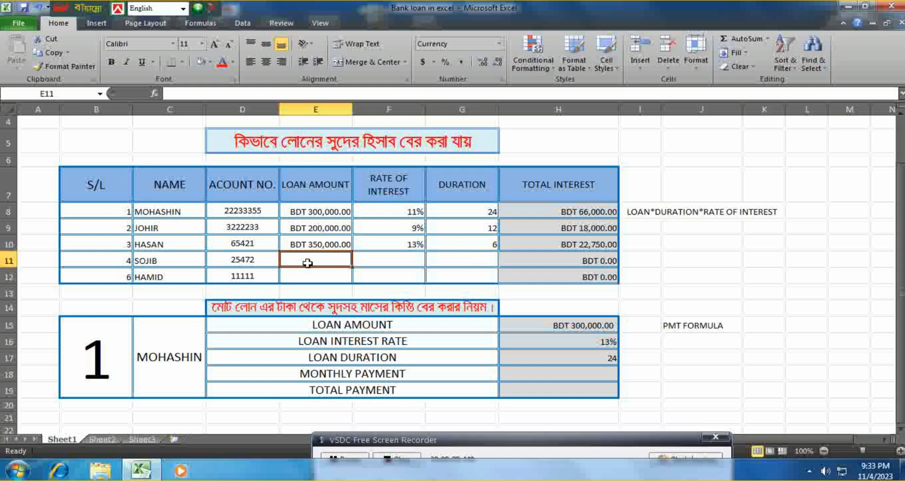
text(400000)
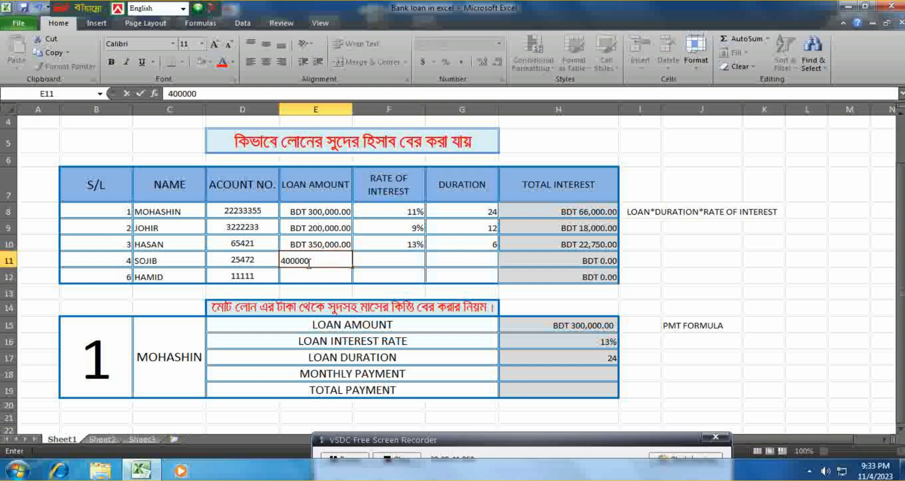
key(Tab)
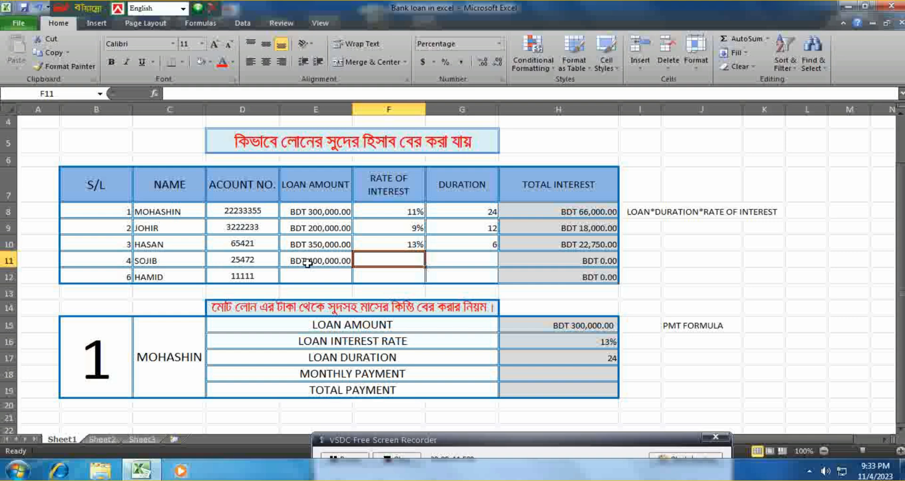
text(9)
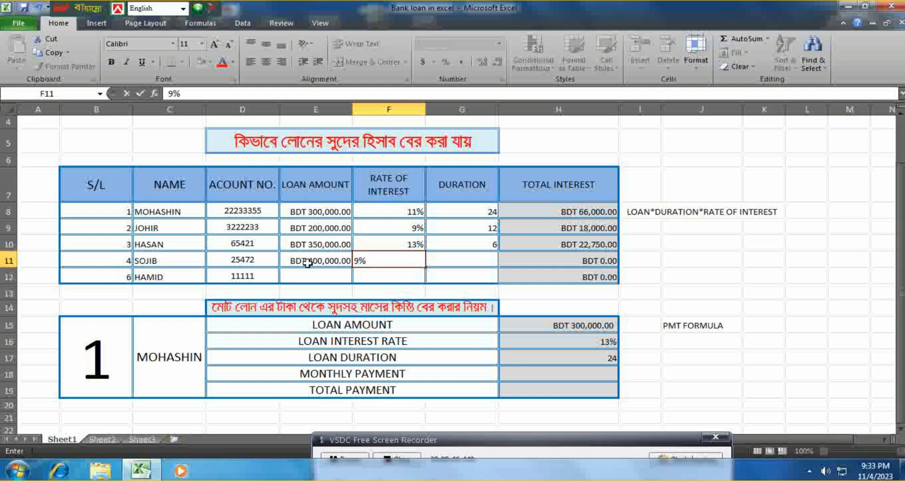
key(Tab)
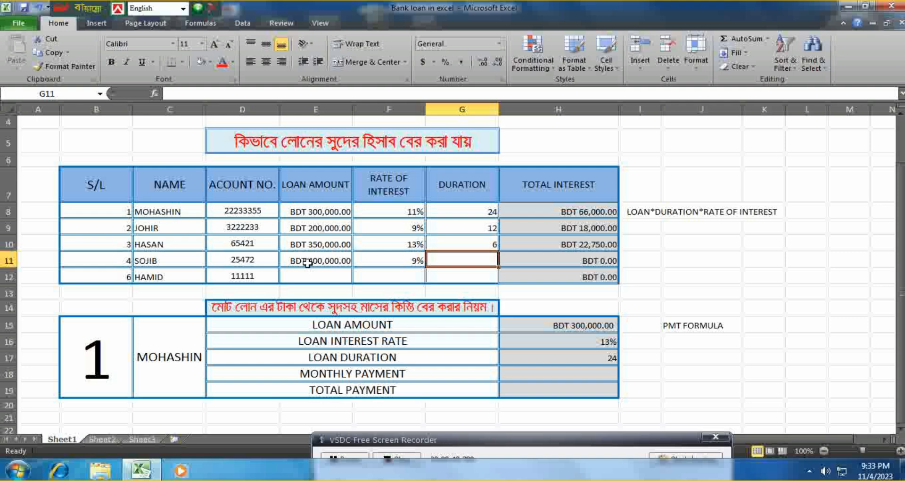
text(12)
key(Return)
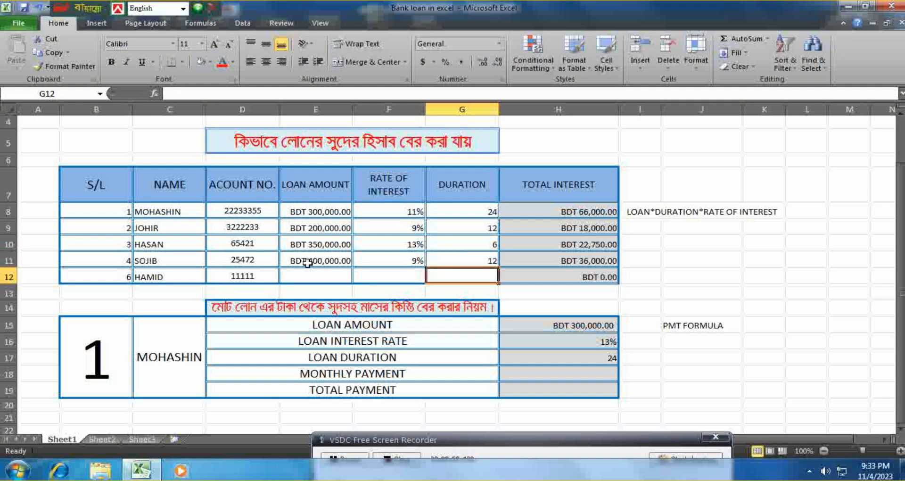
Step: Enter the last borrower's loan details in row 12: loan amount 500000, rate of interest 12% and duration 18
click(306, 280)
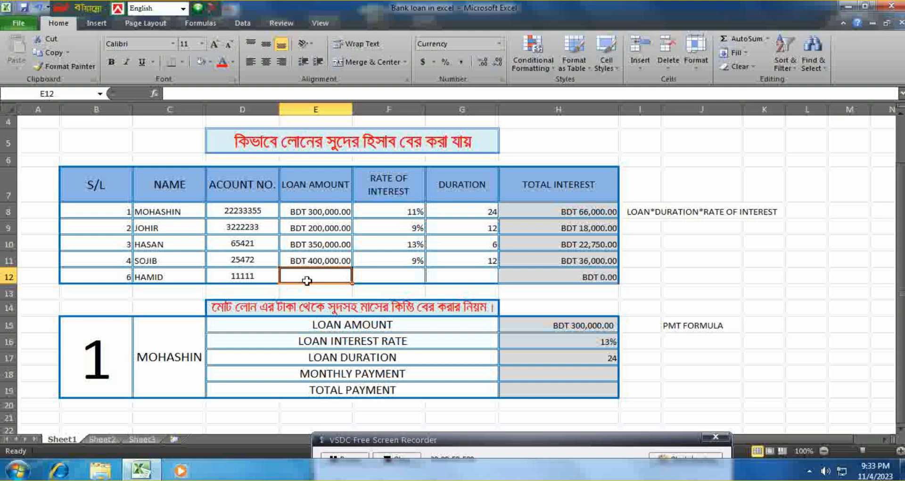
text(50000)
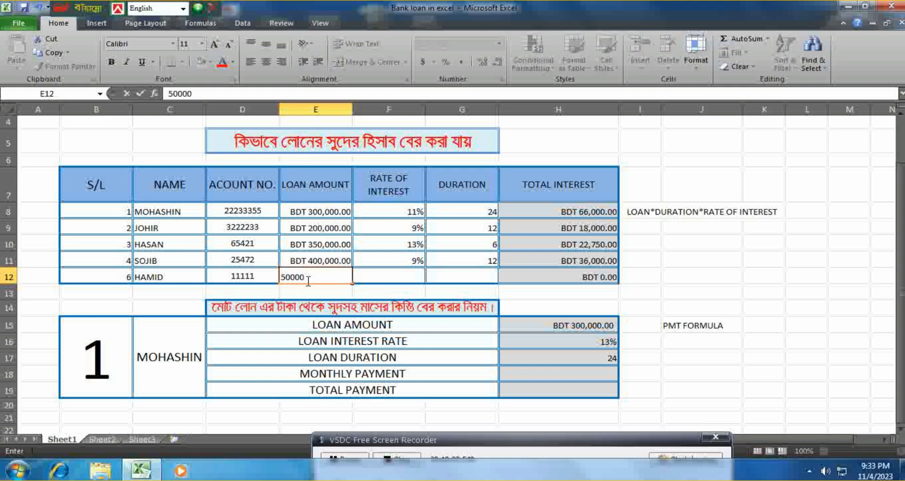
text(0)
key(Tab)
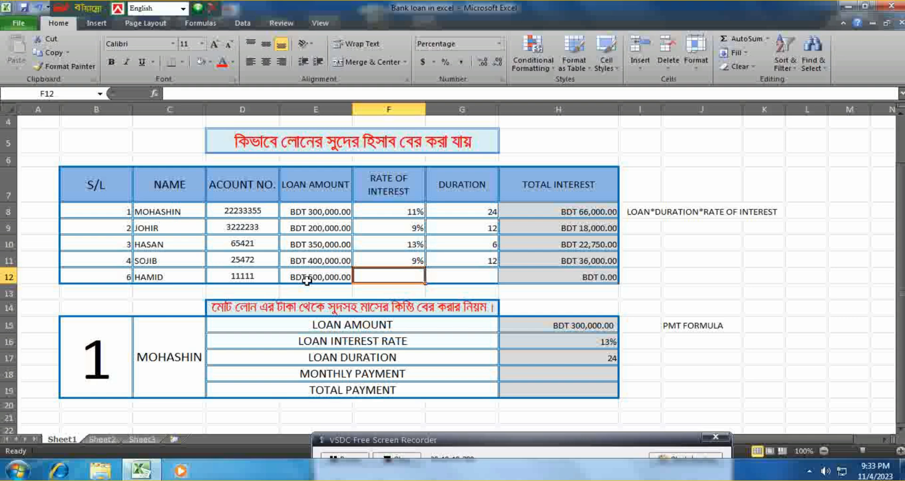
text(12)
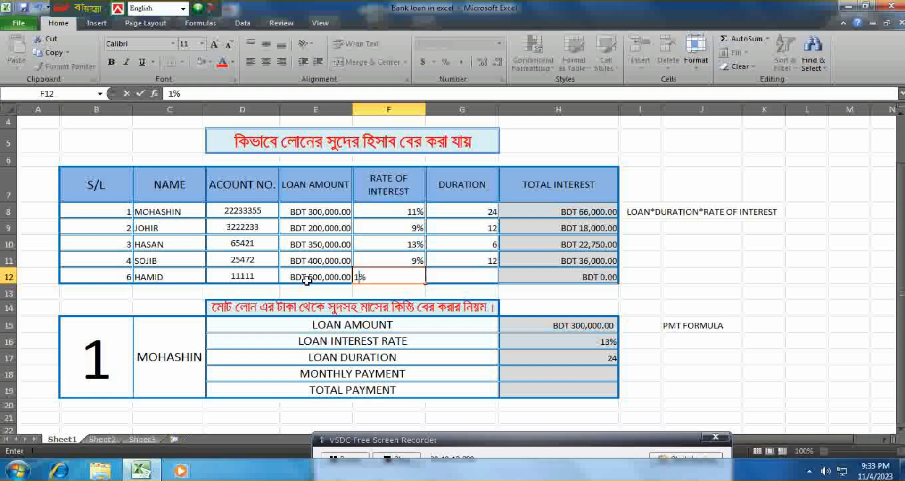
key(Tab)
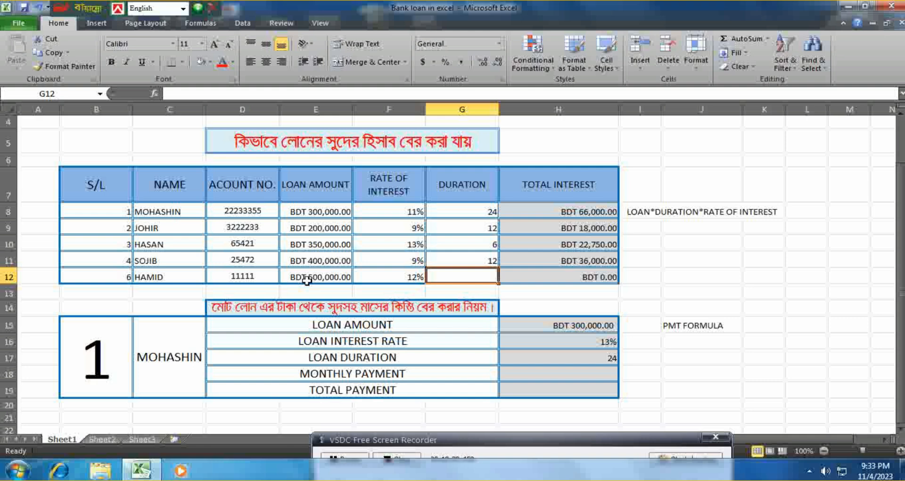
text(18)
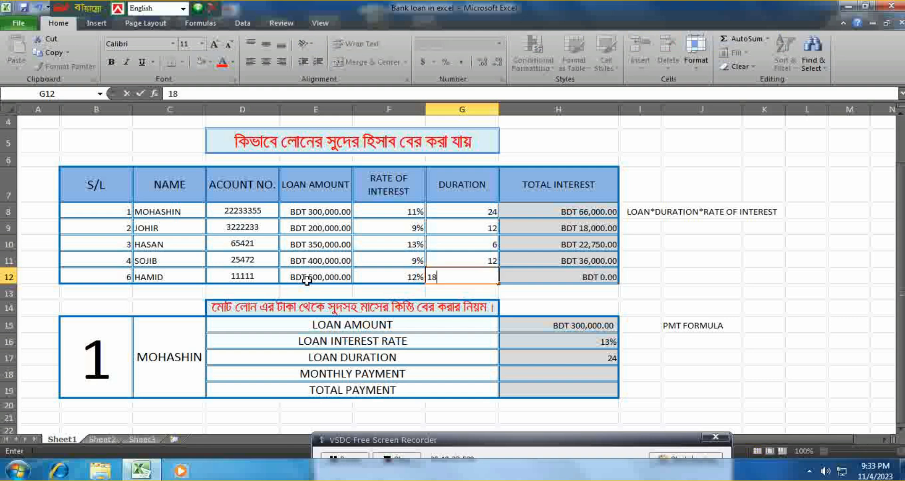
key(Return)
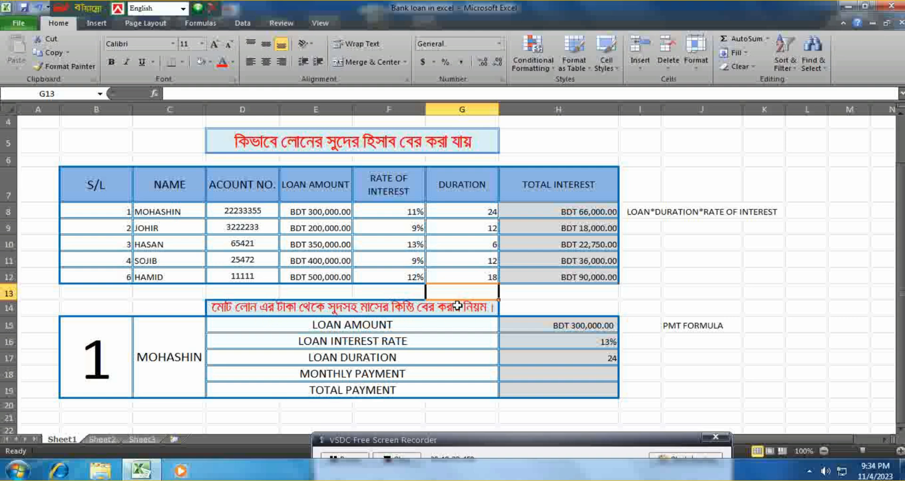
Step: Set the loan interest rate in cell H16 to 11% to match the first borrower's rate in F8
click(317, 213)
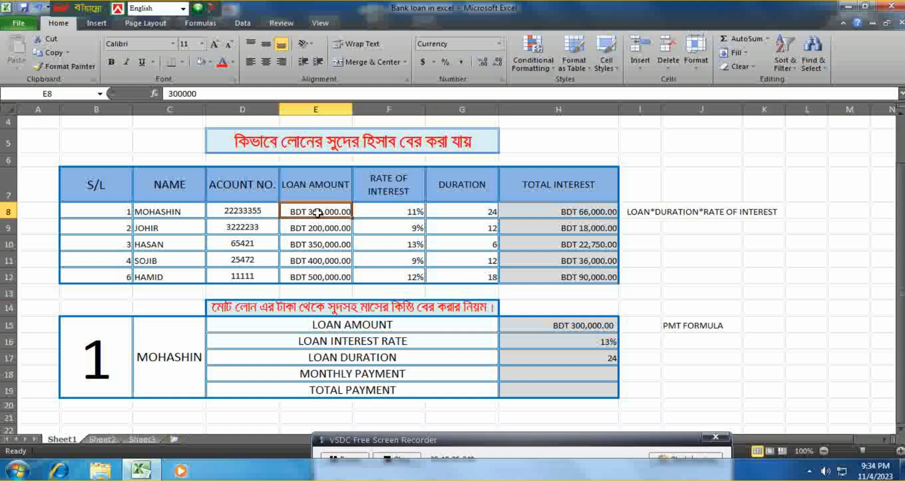
click(399, 211)
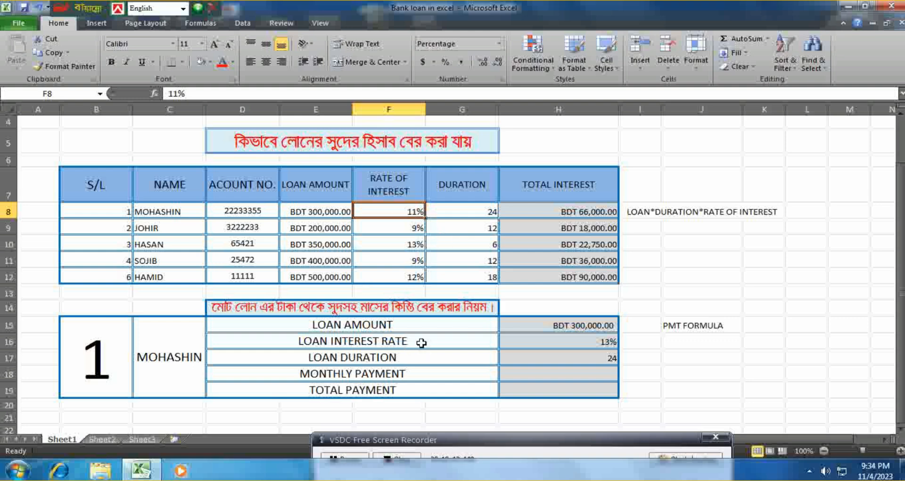
click(559, 374)
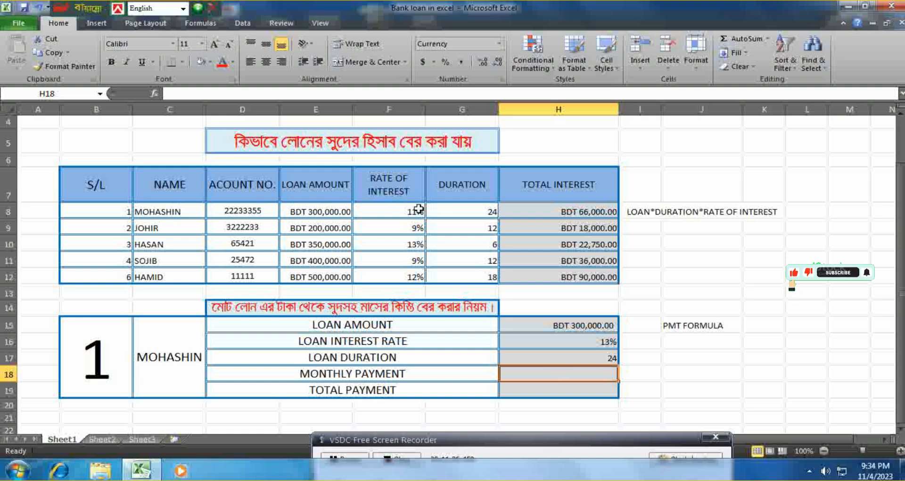
click(599, 343)
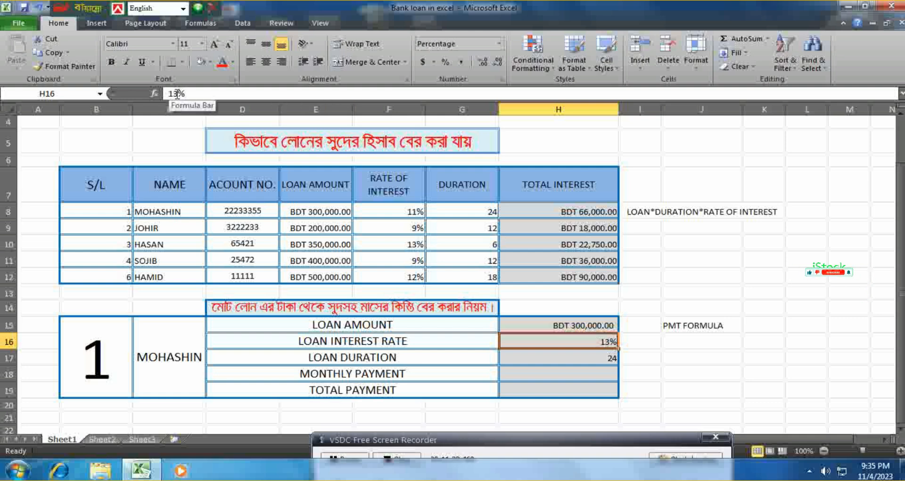
click(176, 93)
key(BackSpace)
text(1)
key(Return)
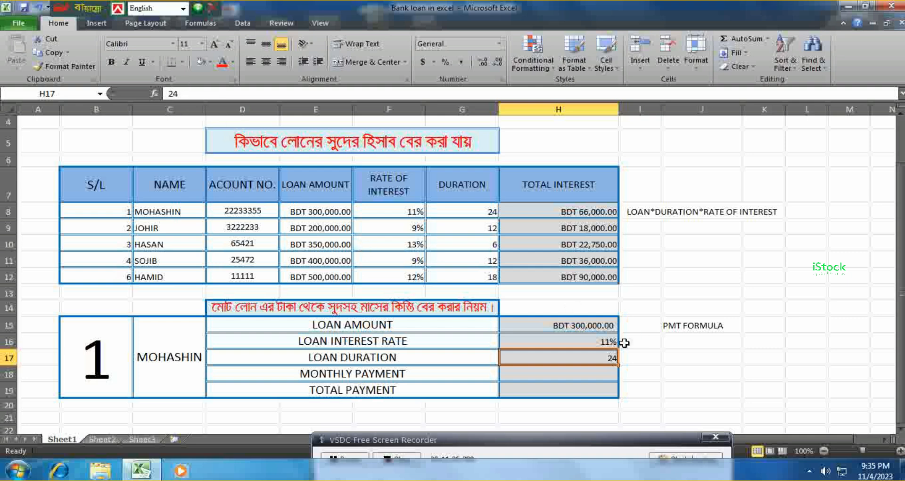
Step: Review the loan amount, interest rate and duration cells that feed the monthly payment calculation in rows 15 to 18
click(591, 375)
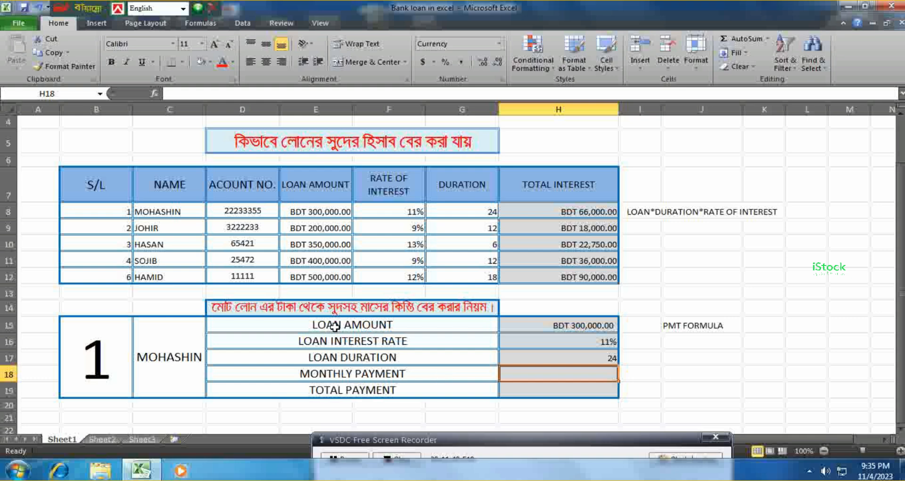
click(576, 325)
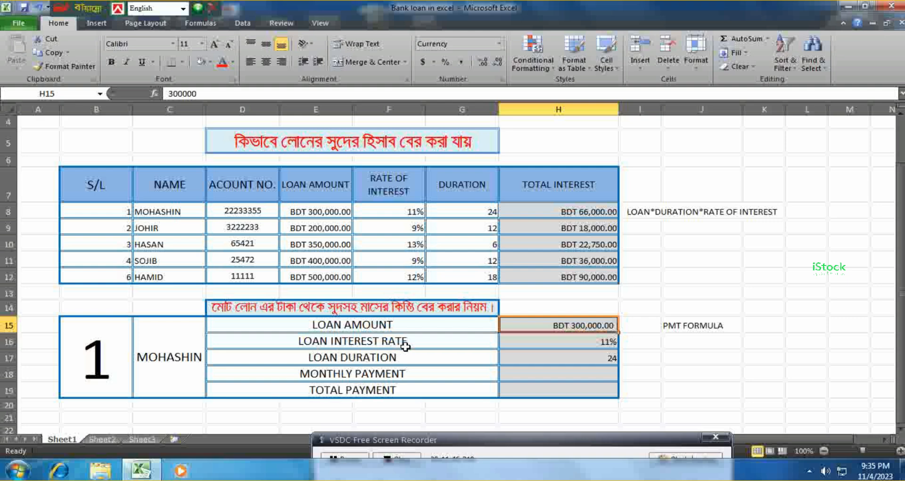
click(583, 339)
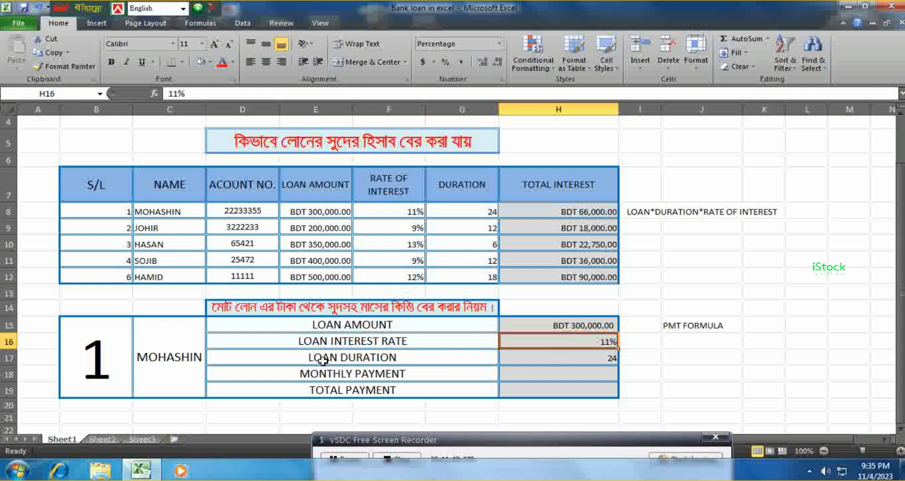
click(374, 361)
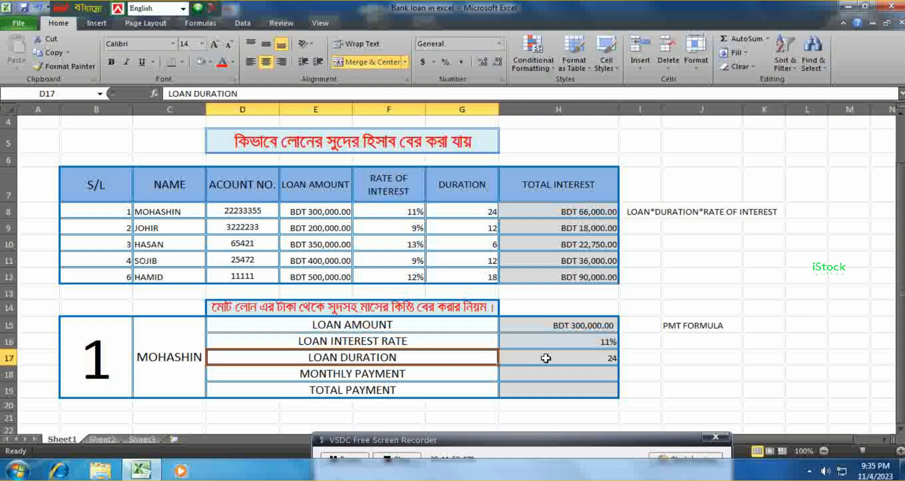
click(580, 360)
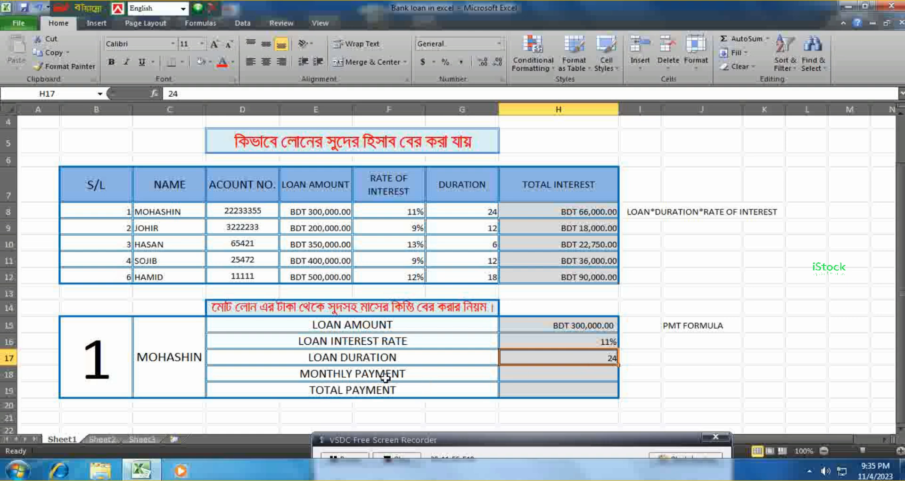
click(447, 374)
Step: Calculate the monthly payment in cell H18 with the formula =PMT(H16/12,H17,-H15)
click(569, 374)
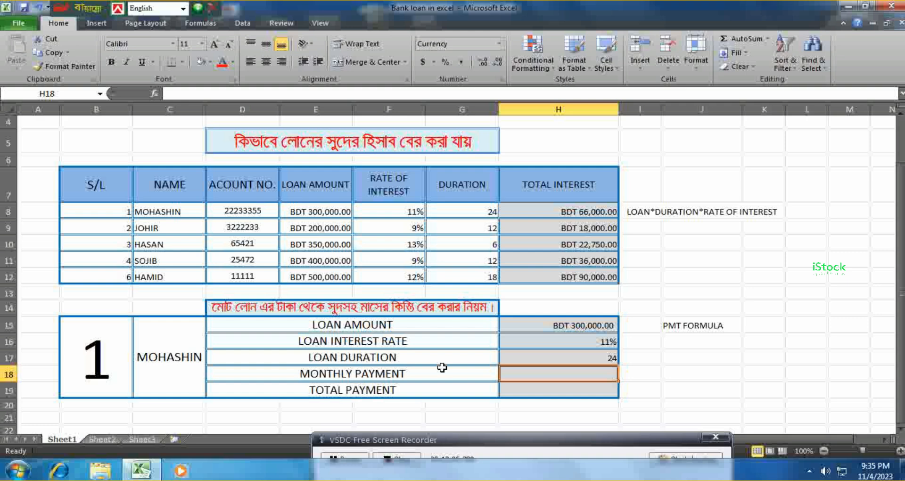
text(=)
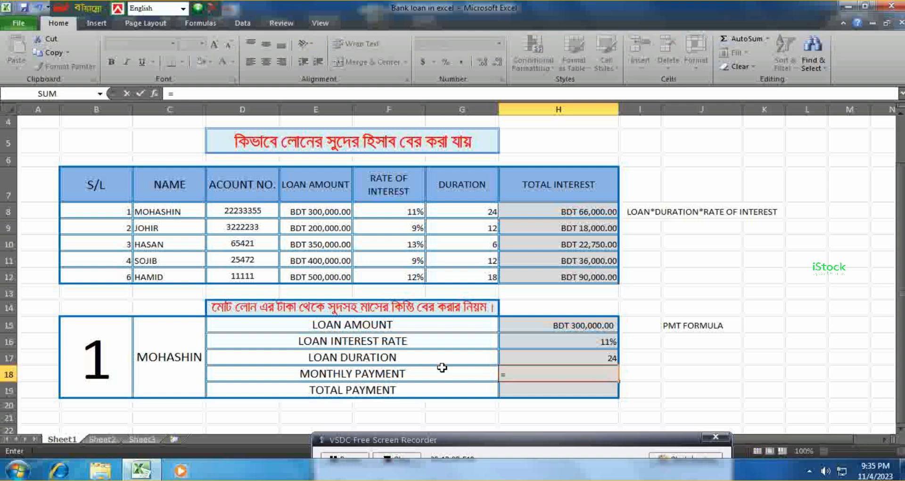
text(PM)
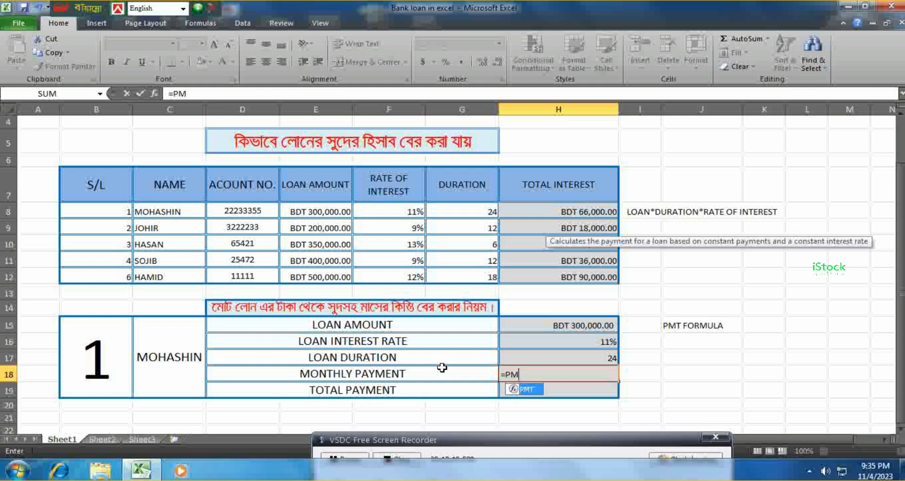
text(T)
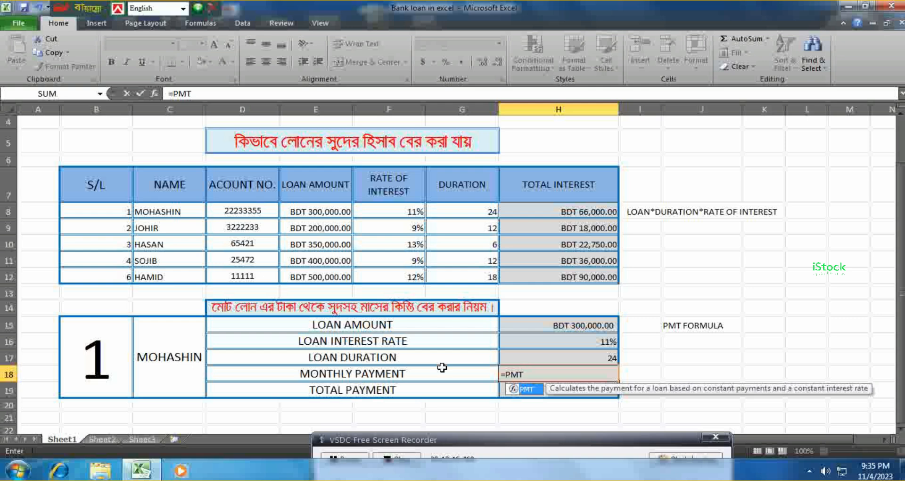
text(()
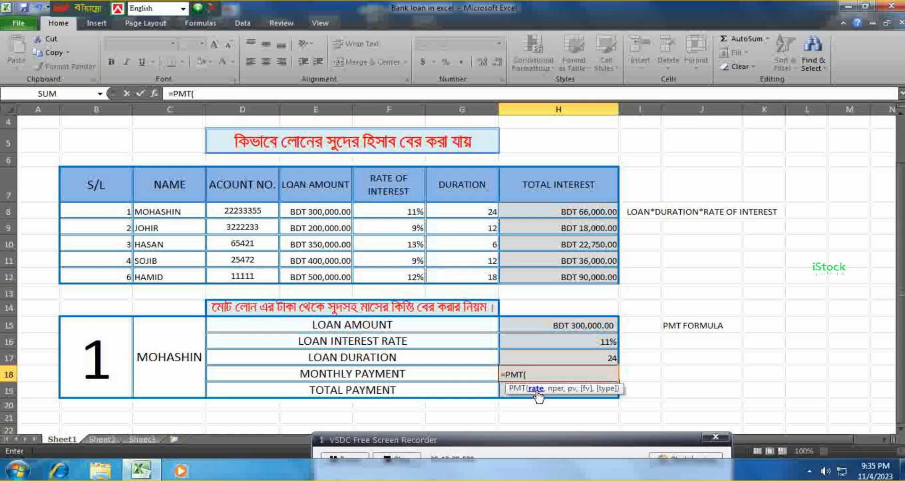
click(601, 343)
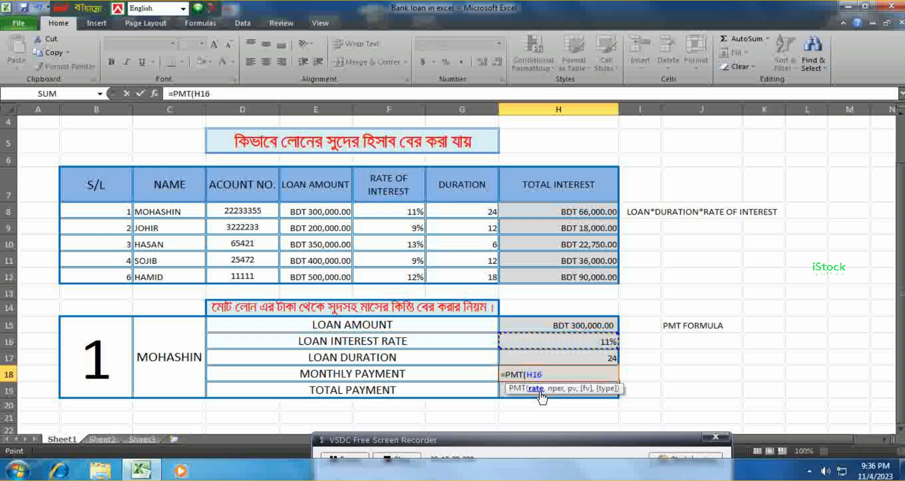
text(/)
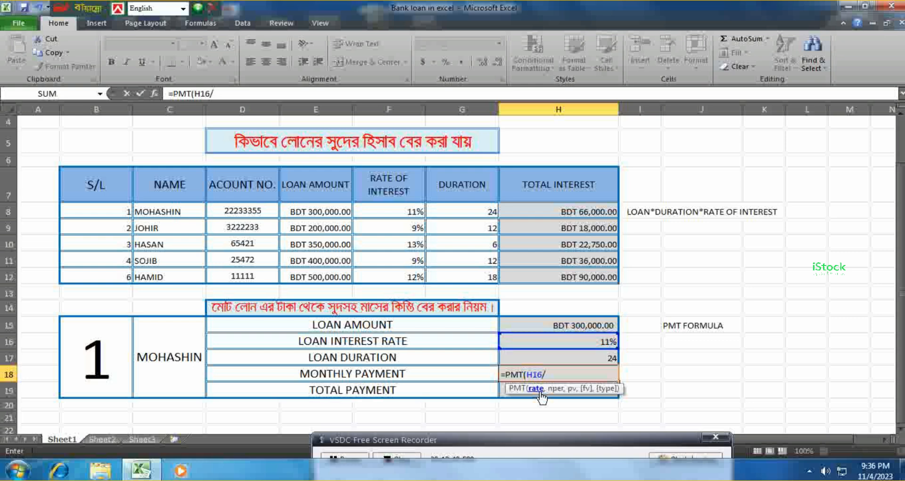
text(12,)
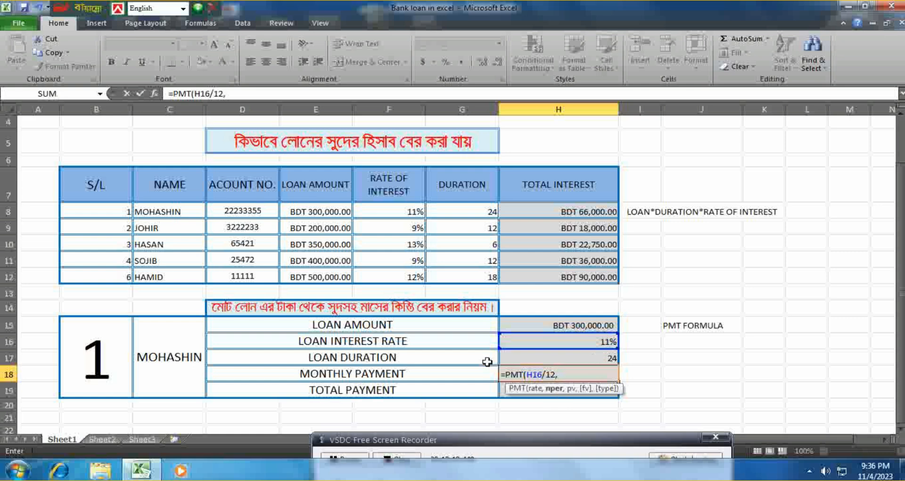
click(591, 358)
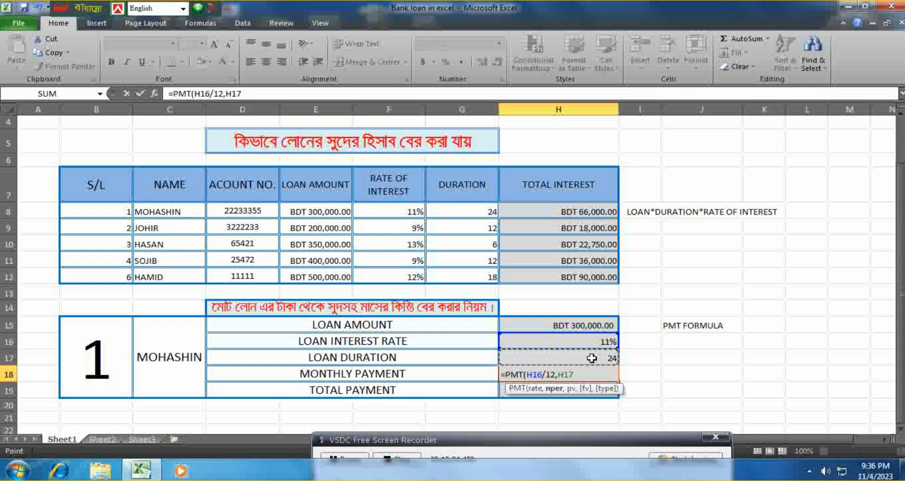
text(,)
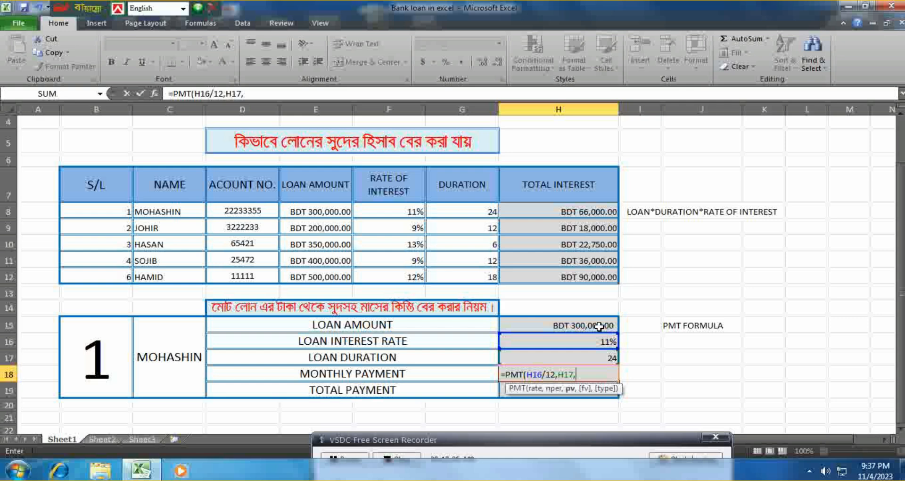
text(-)
click(574, 327)
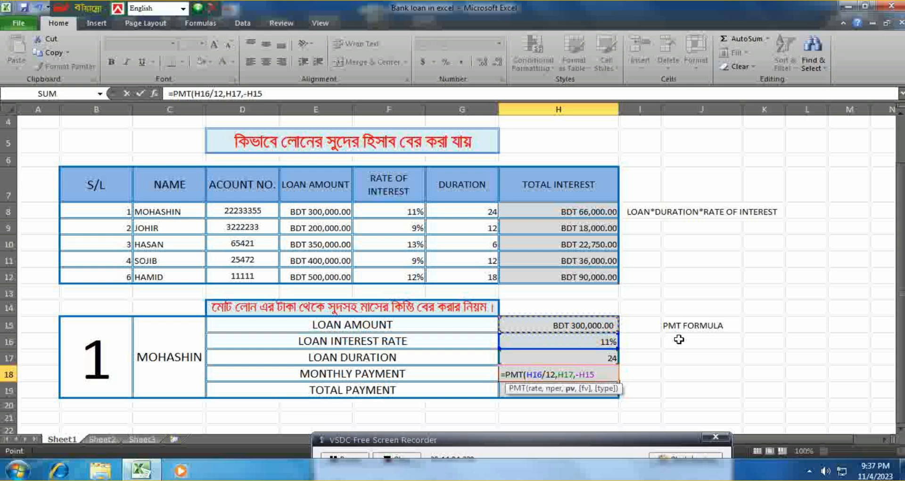
text())
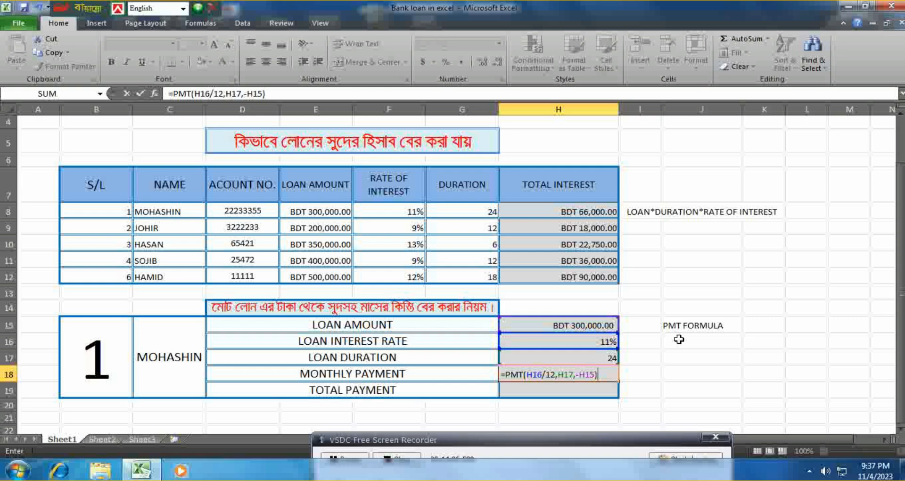
key(Return)
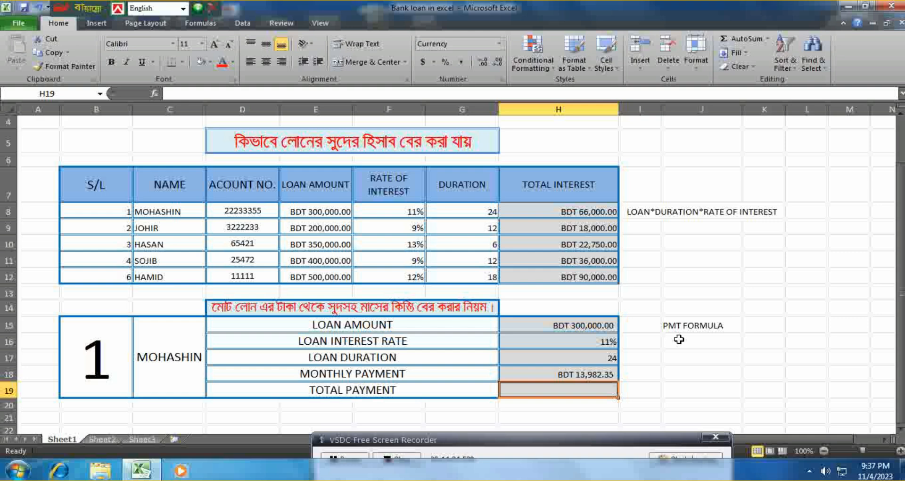
click(515, 438)
drag(515, 438, 515, 446)
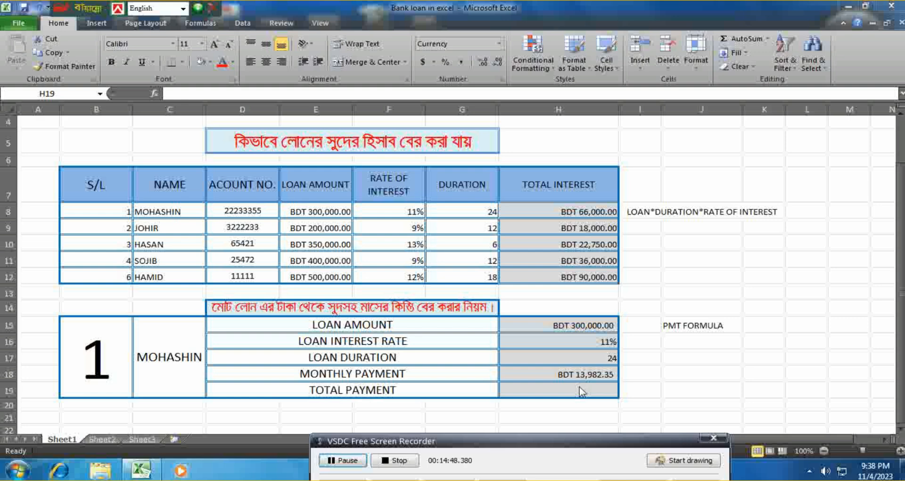
Step: Calculate the total payment in cell H19 by multiplying the monthly payment by the loan duration with =H18*H17
click(539, 384)
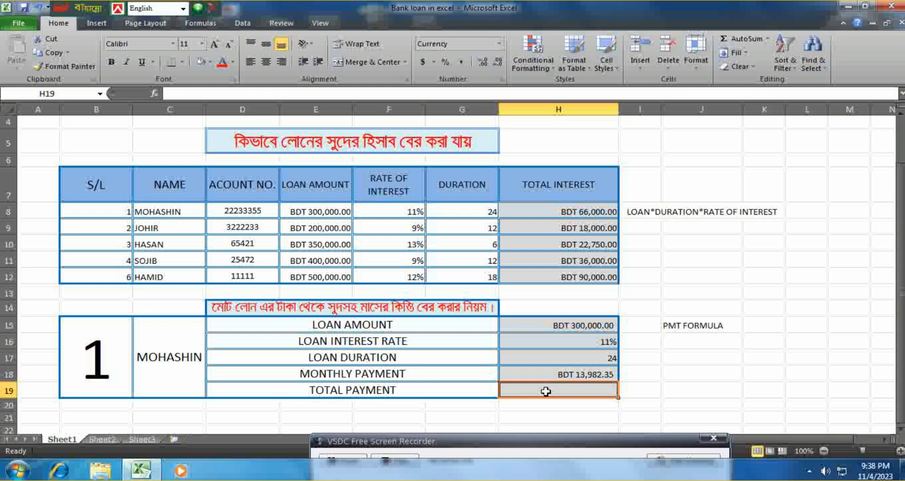
text(=)
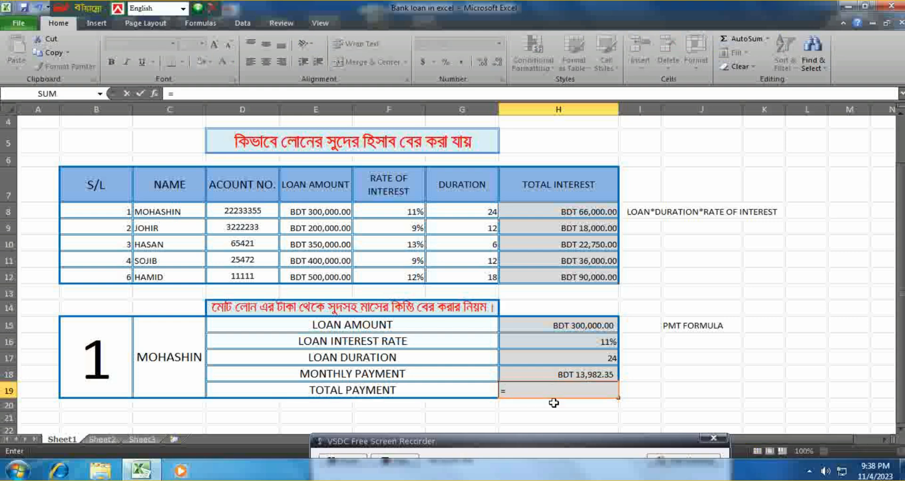
click(584, 376)
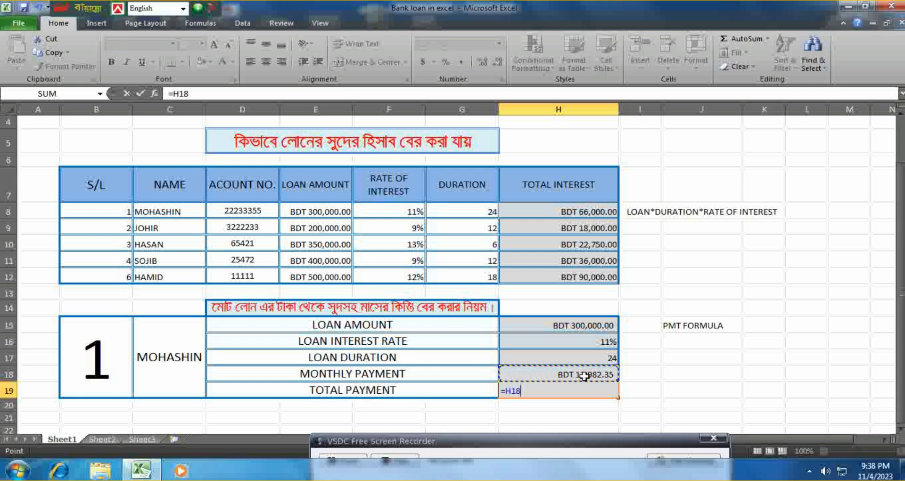
text(*)
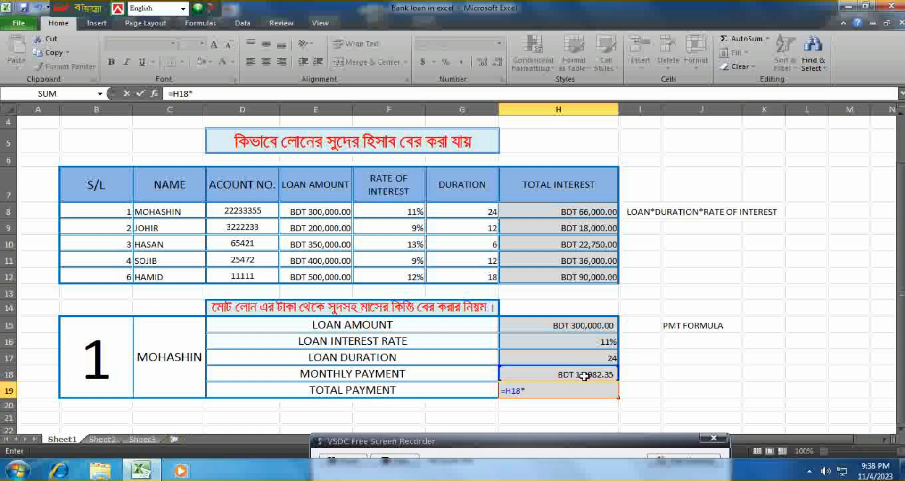
click(602, 357)
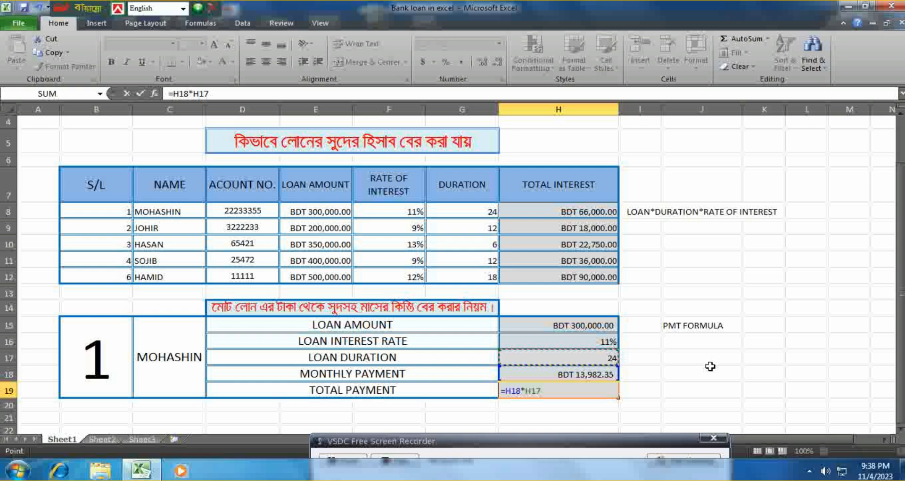
key(Return)
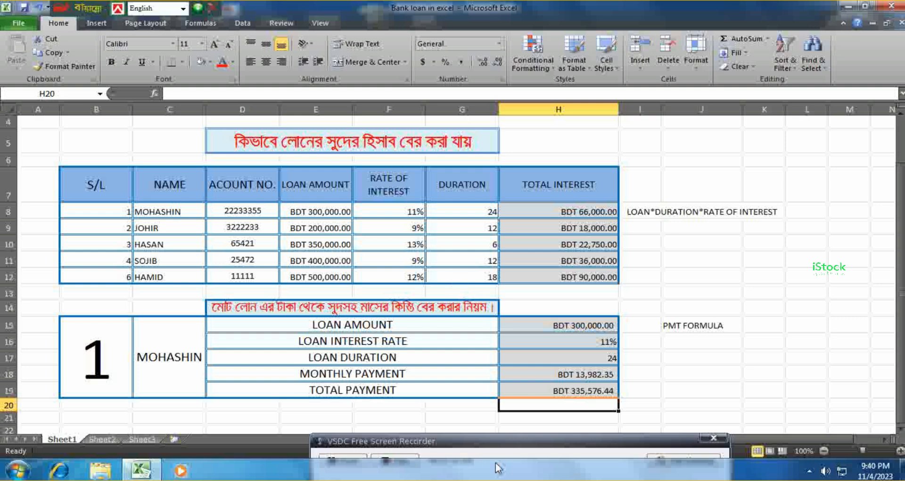
click(493, 440)
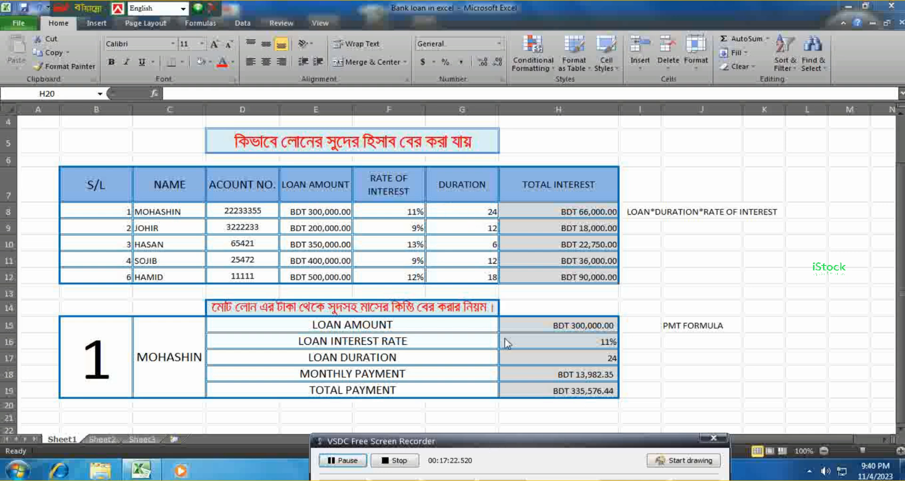
click(262, 443)
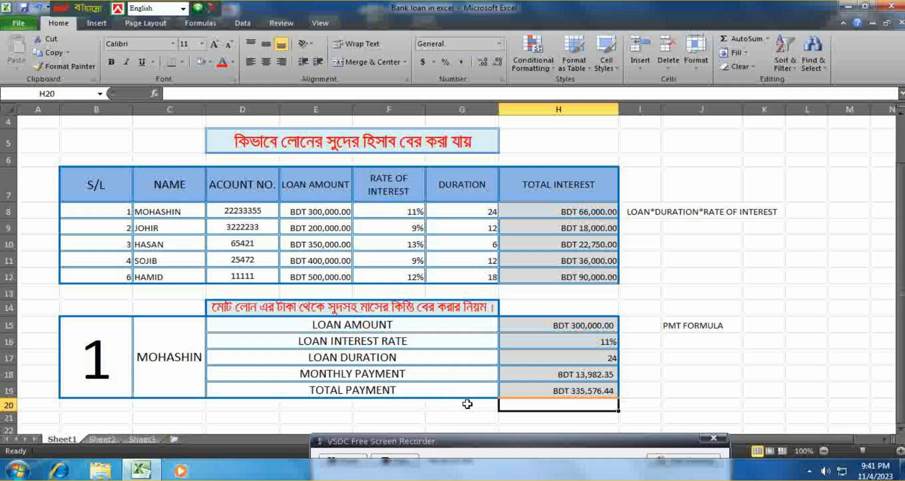
drag(467, 439, 442, 392)
click(366, 410)
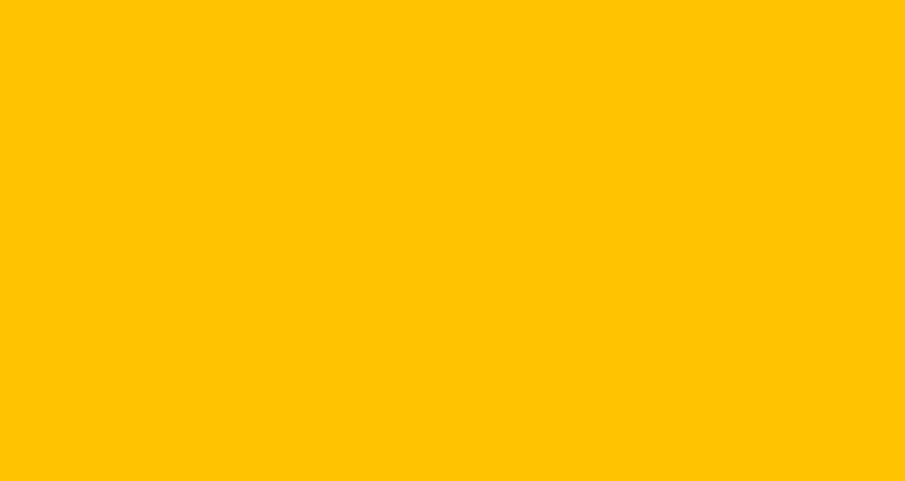